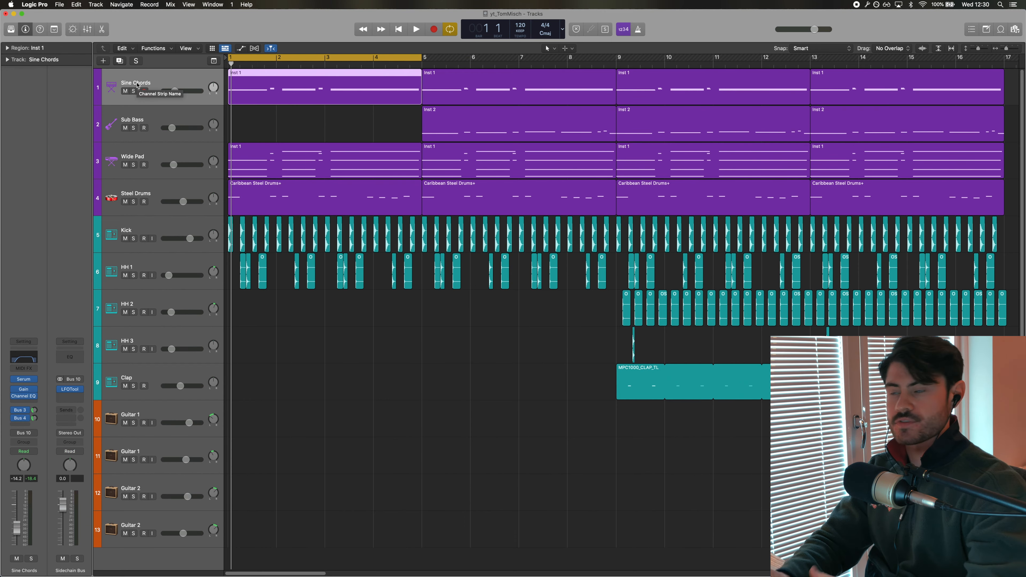
# Select the Sine Chords track and play the project to audition it
pyautogui.click(134, 91)
pyautogui.press('space')
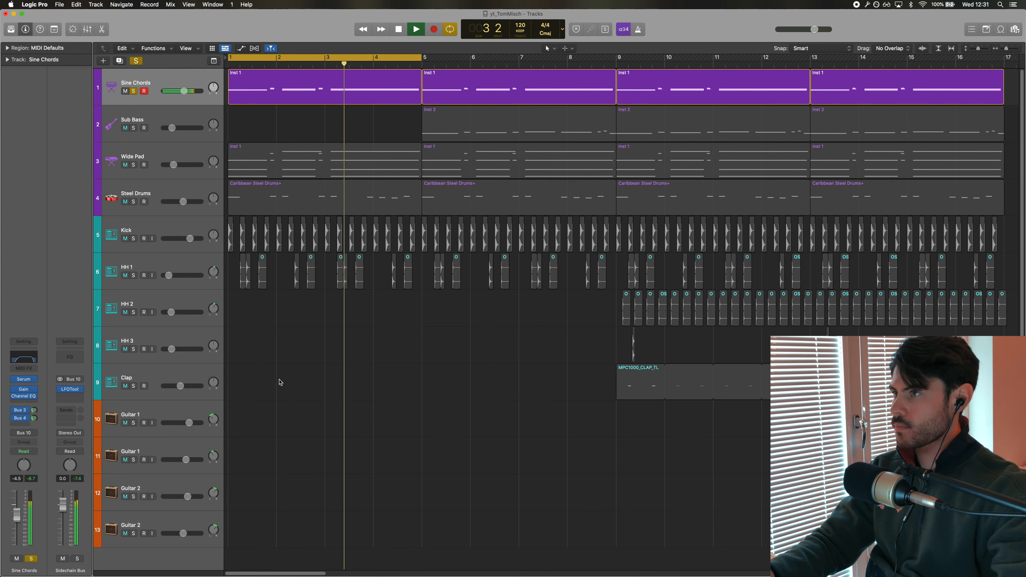
pyautogui.press('space')
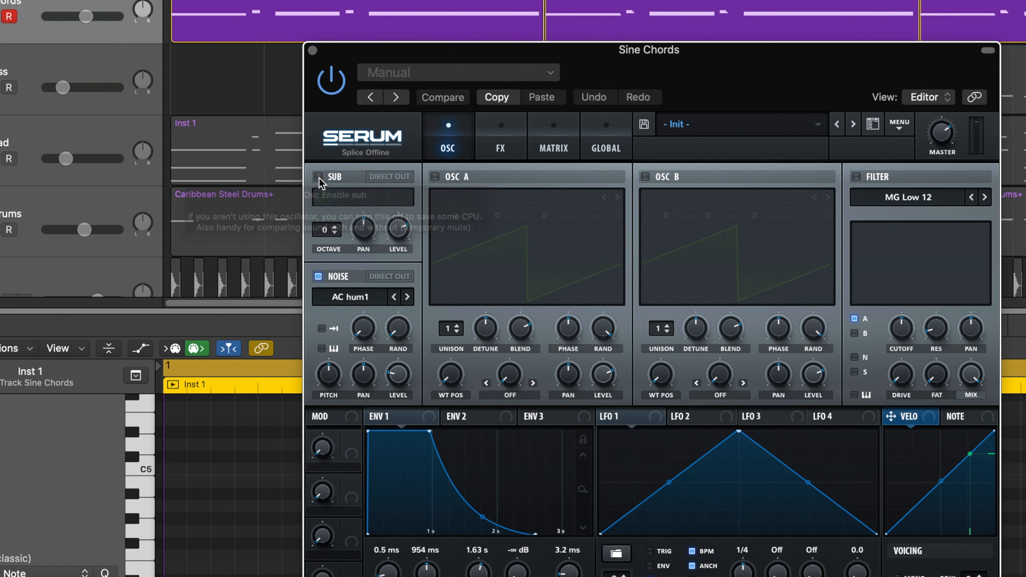
# Turn off Serum's Noise oscillator on Sine Chords and play the chords to hear them without noise
pyautogui.click(330, 205)
pyautogui.click(318, 177)
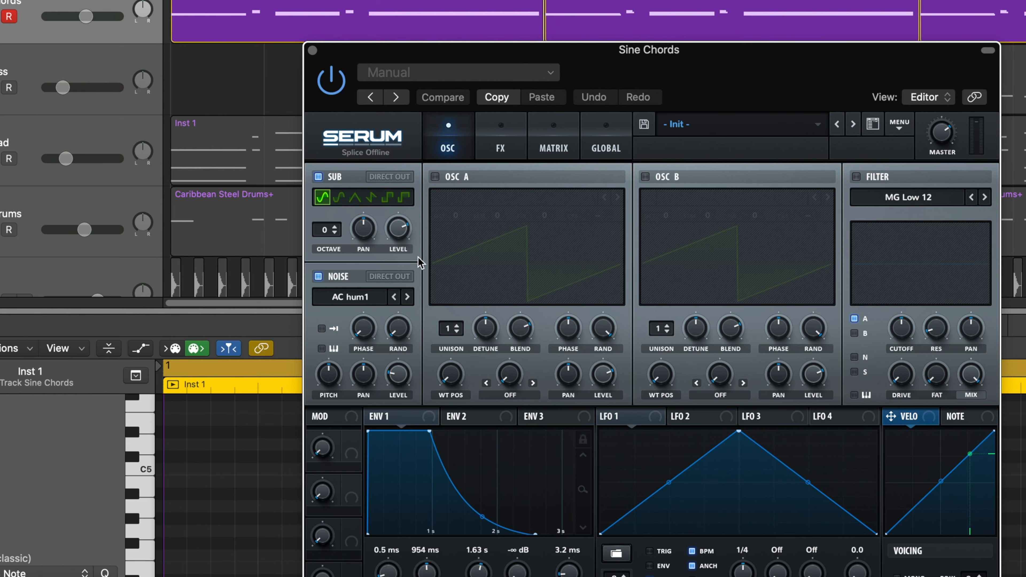
pyautogui.click(320, 276)
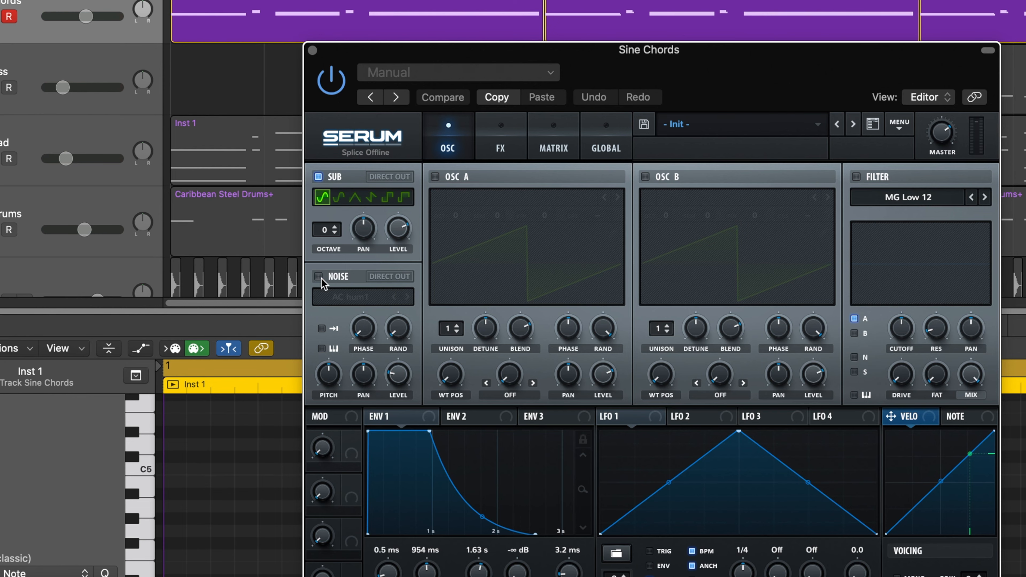
pyautogui.click(320, 277)
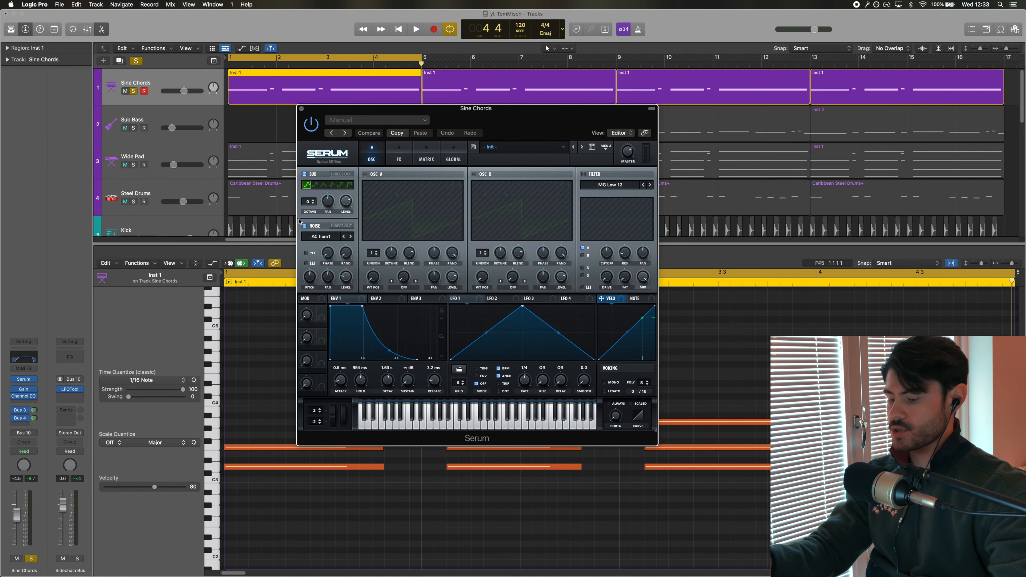
pyautogui.click(304, 226)
pyautogui.press('space')
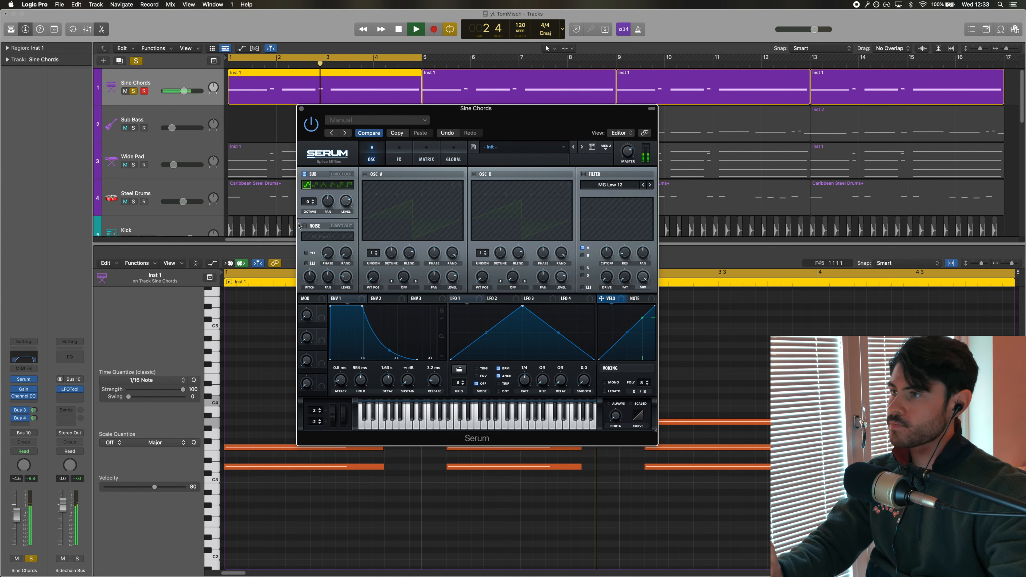
pyautogui.press('space')
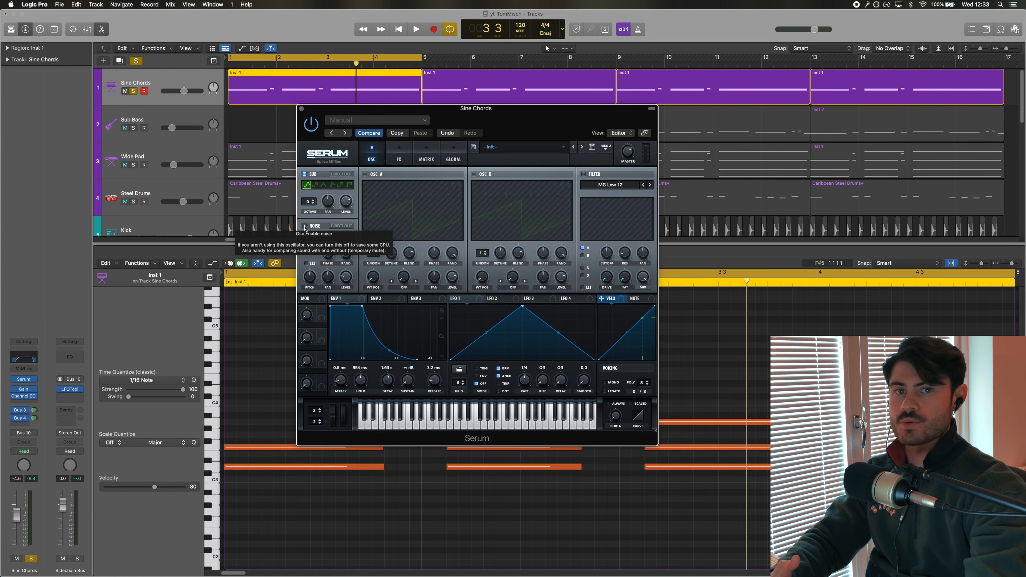
# Re-enable the Noise oscillator and play the chords again to compare
pyautogui.click(305, 226)
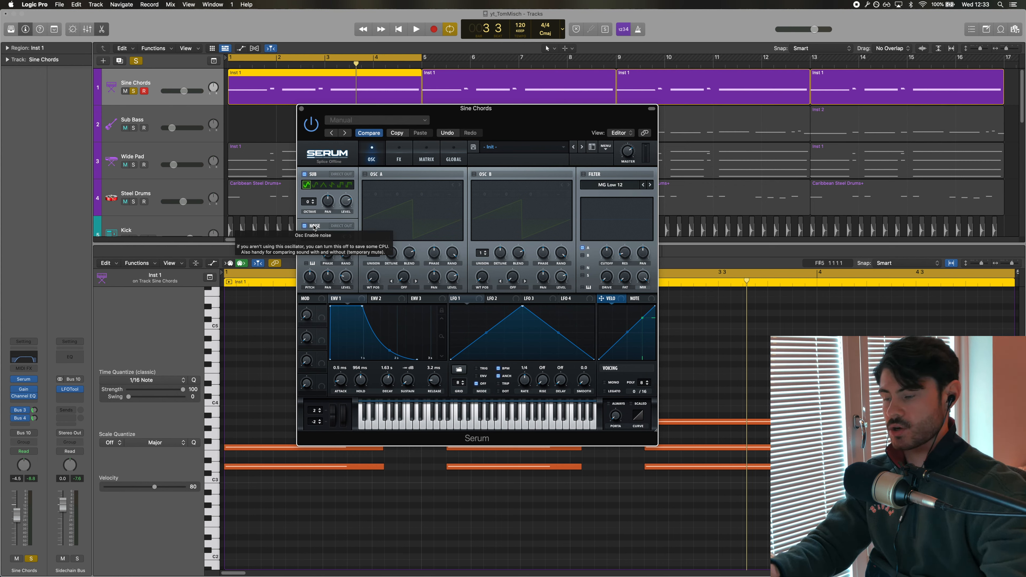
pyautogui.press('space')
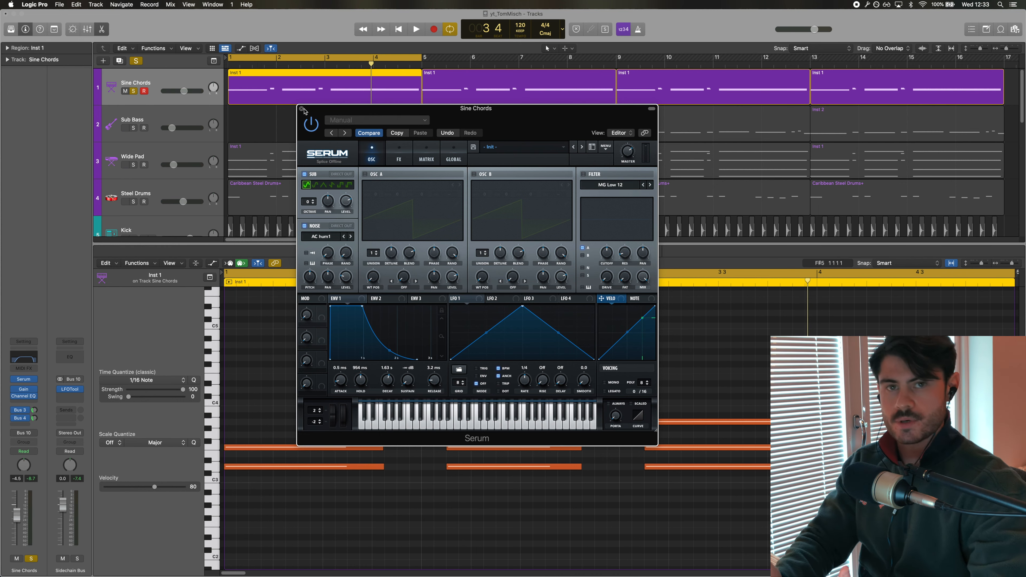
pyautogui.press('space')
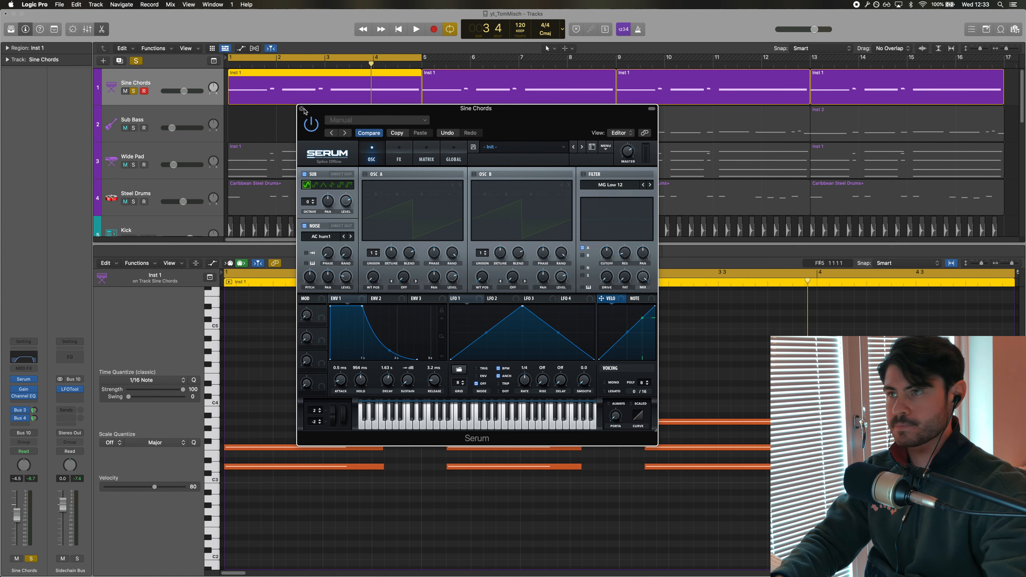
# Close Serum, open the Gain plugin on Sine Chords, and toggle its Mono setting off and back on
pyautogui.click(302, 109)
pyautogui.click(23, 389)
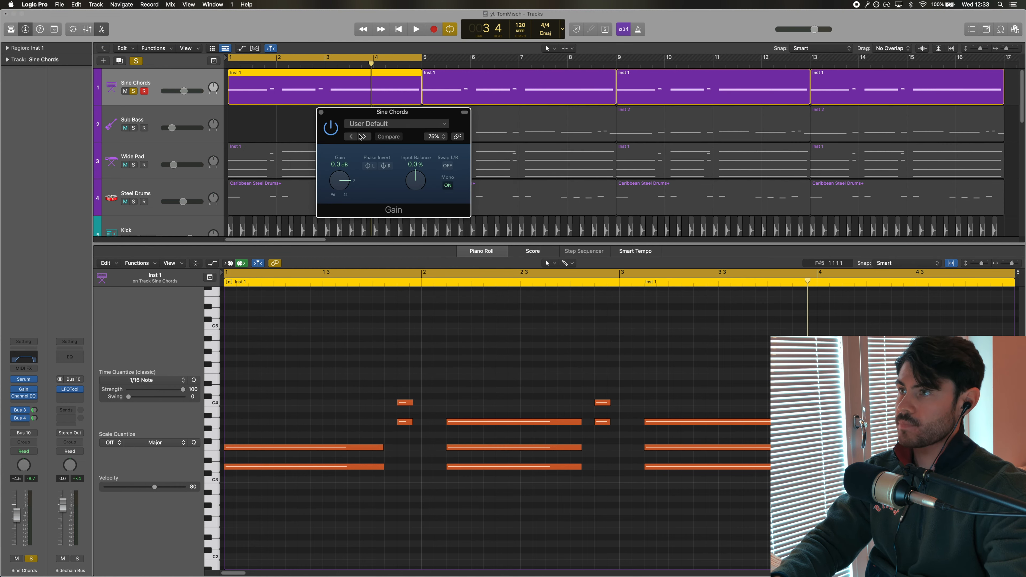
pyautogui.moveTo(404, 112); pyautogui.dragTo(402, 156)
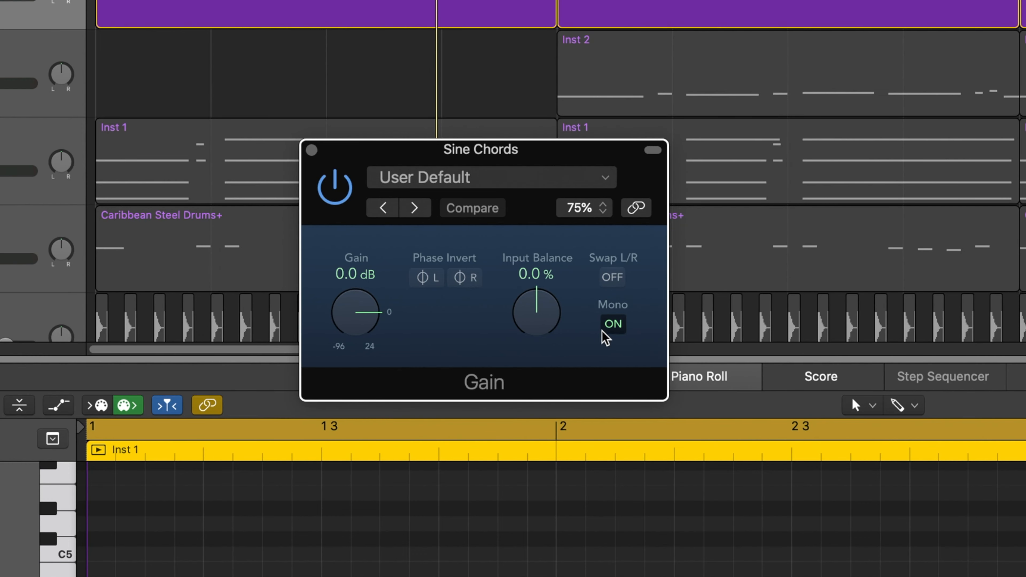
pyautogui.click(608, 328)
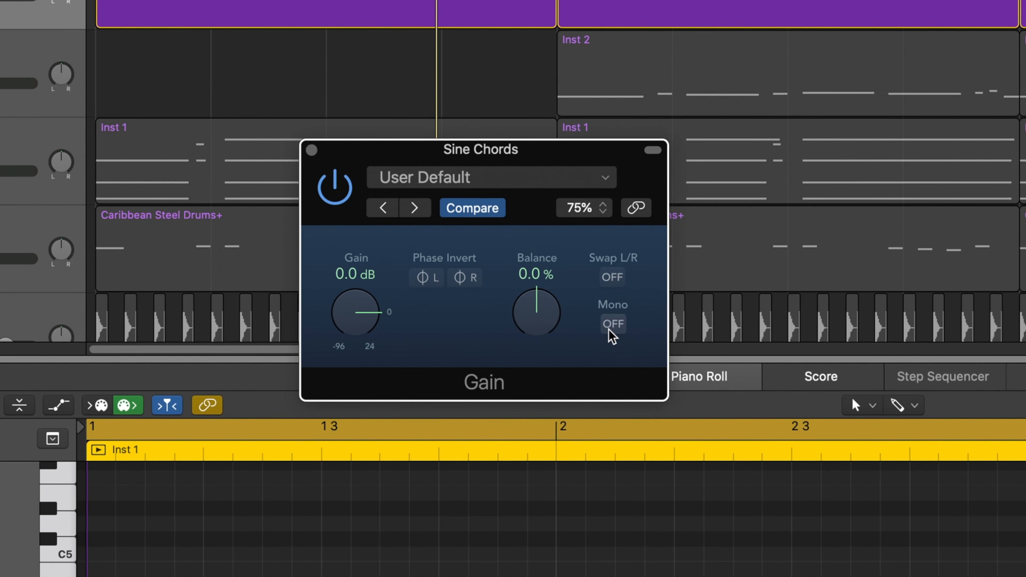
pyautogui.click(608, 327)
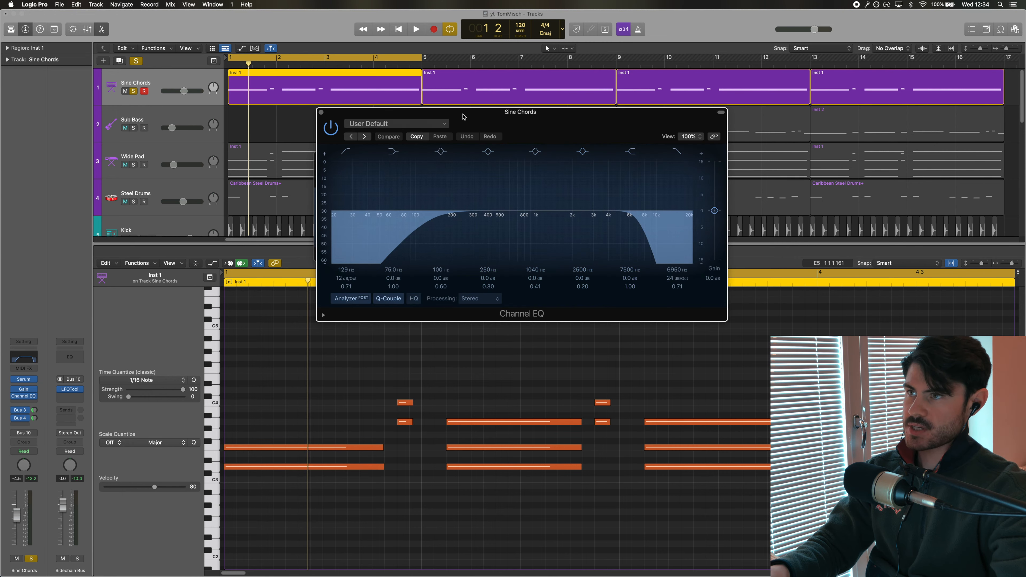
# Move the Channel EQ window aside and examine its band settings
pyautogui.moveTo(464, 117); pyautogui.dragTo(662, 151)
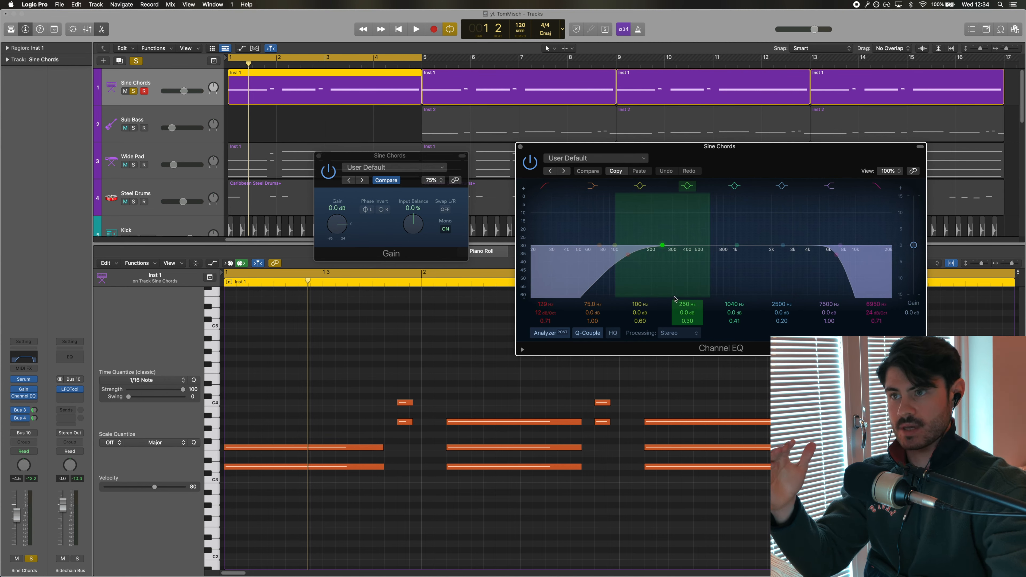
pyautogui.click(874, 187)
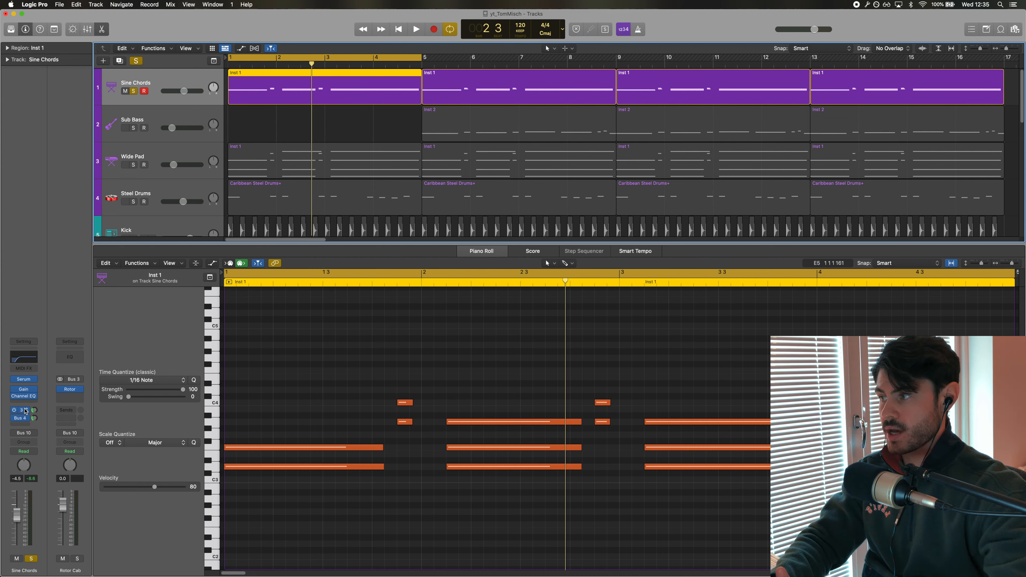
# Open the Rotor Cabinet on the Bus 3 aux, then the Chorus plugin on the Bus 4 aux
pyautogui.click(69, 389)
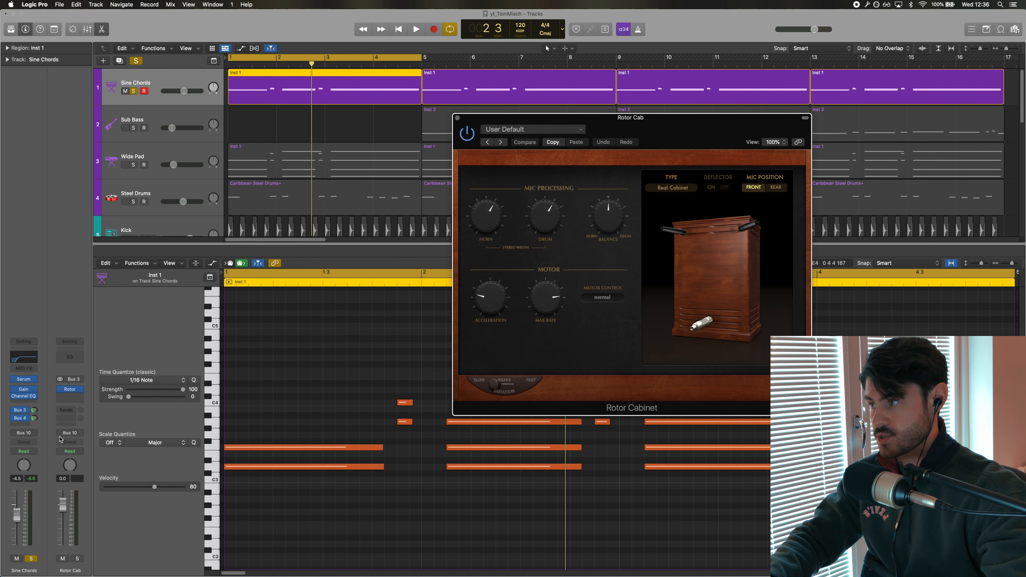
pyautogui.click(22, 418)
pyautogui.click(23, 420)
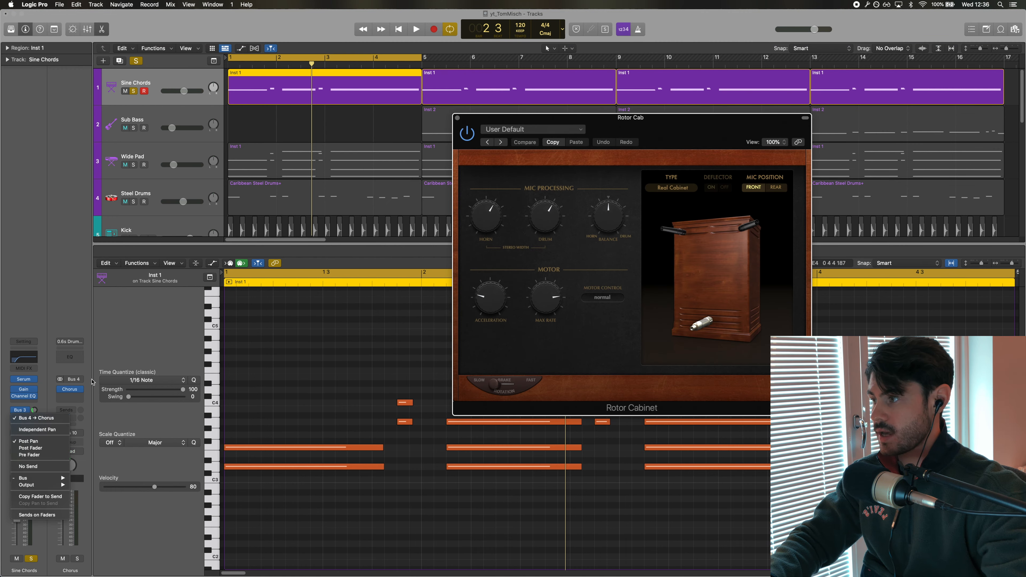
pyautogui.click(70, 391)
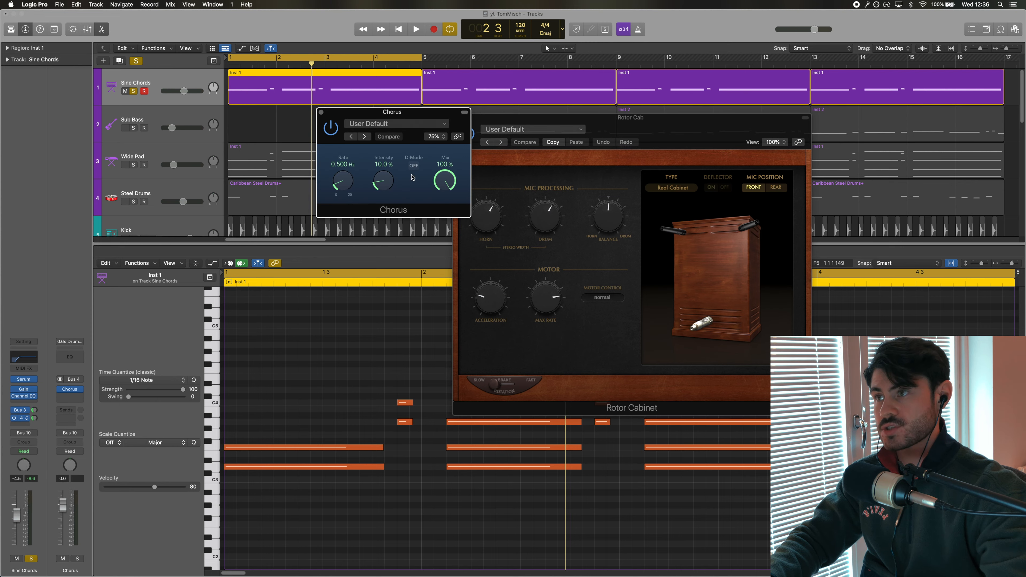
# Show the mixer, close the plugin windows, and keep the Sine Chords output on Bus 10 → Sidechain Bus
pyautogui.press('x')
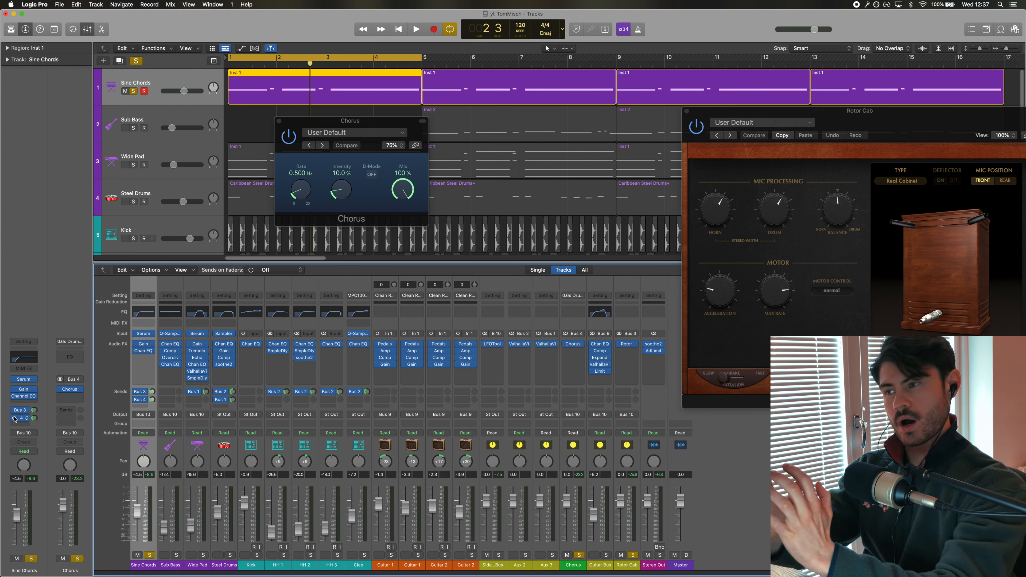
pyautogui.press('v')
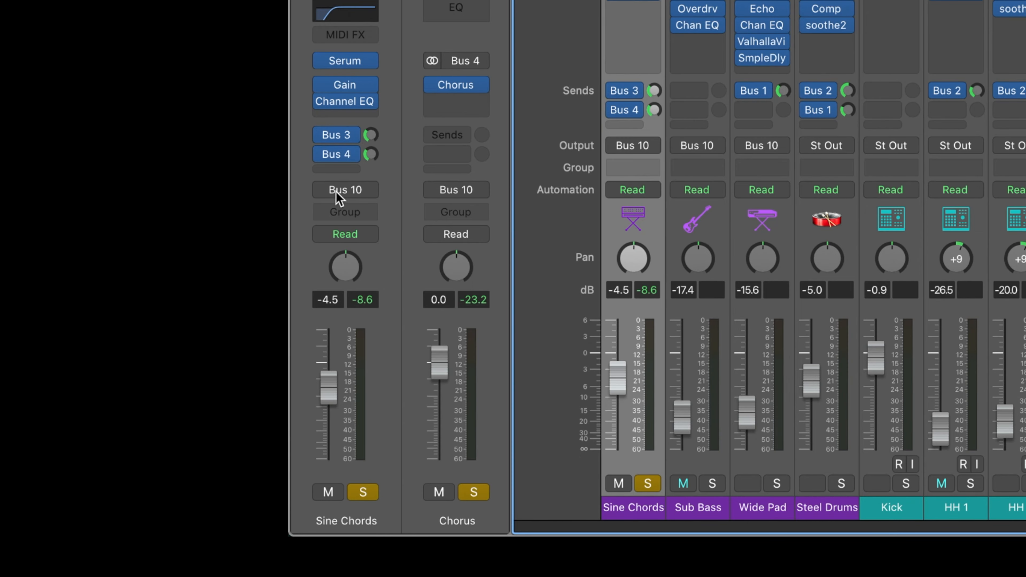
pyautogui.click(22, 433)
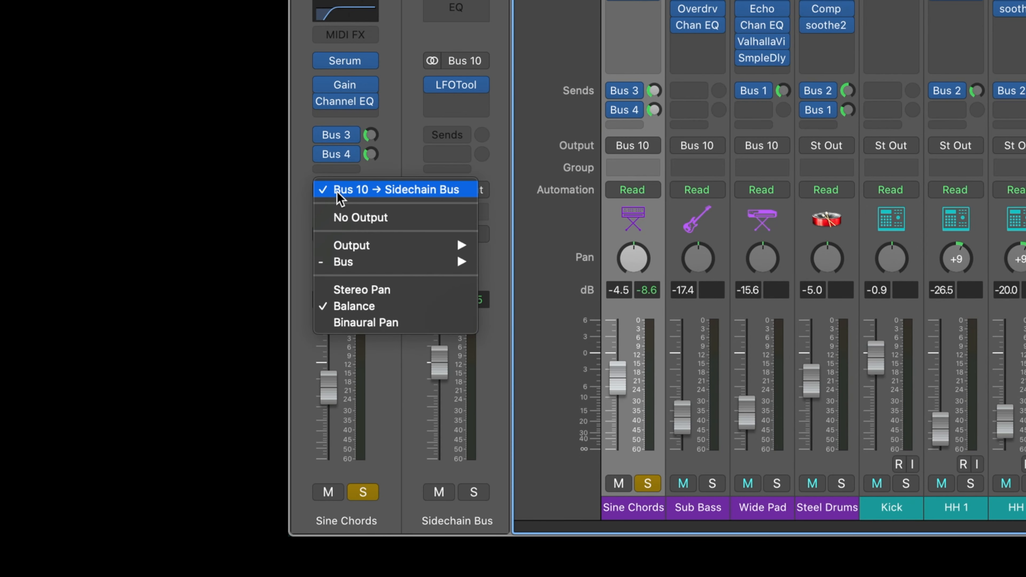
pyautogui.click(339, 190)
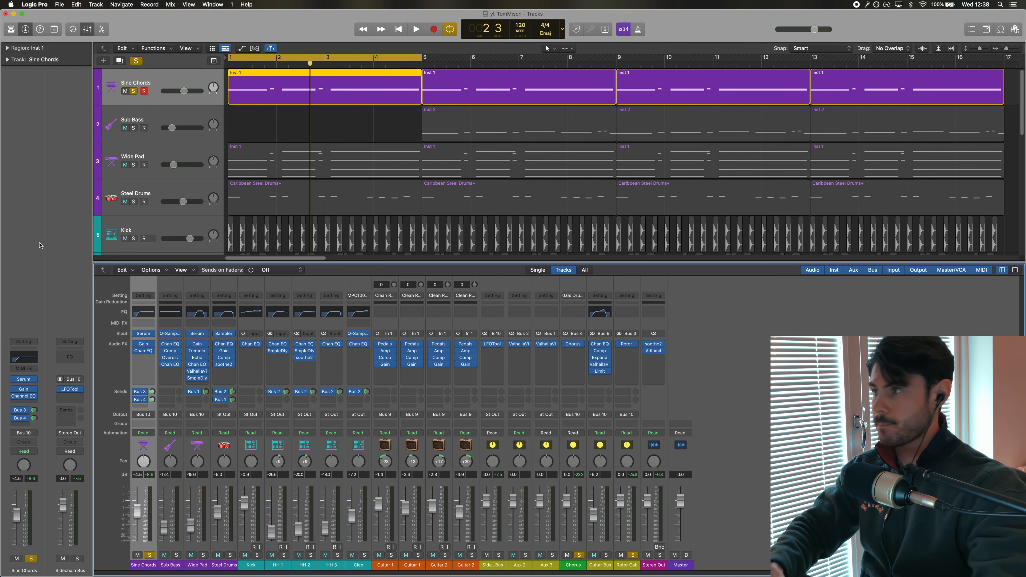
# Open LFOTool on the Sidechain Bus, move its window, and play the project to hear the ducking
pyautogui.click(71, 390)
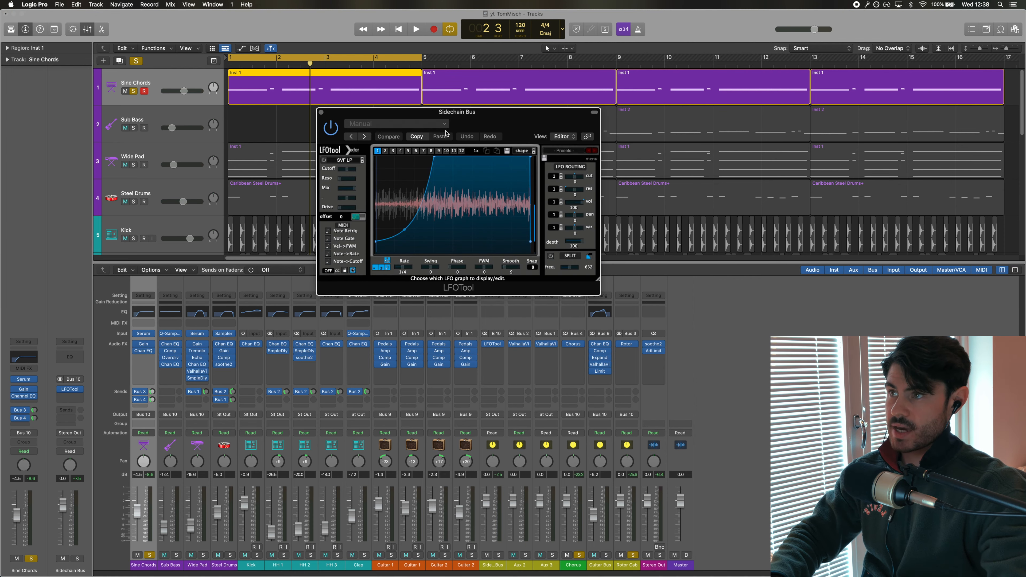
pyautogui.moveTo(448, 117); pyautogui.dragTo(527, 157)
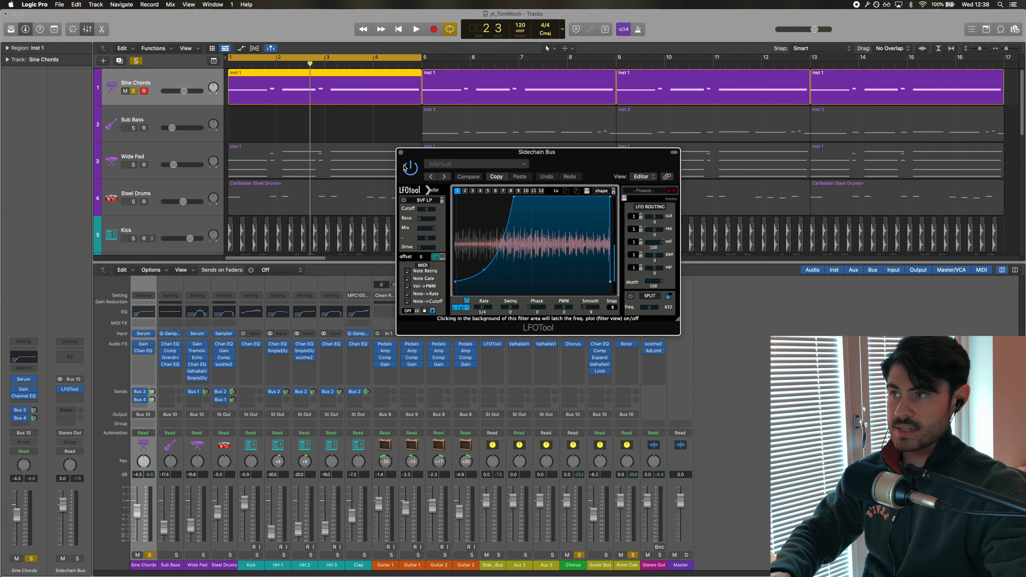
pyautogui.press('space')
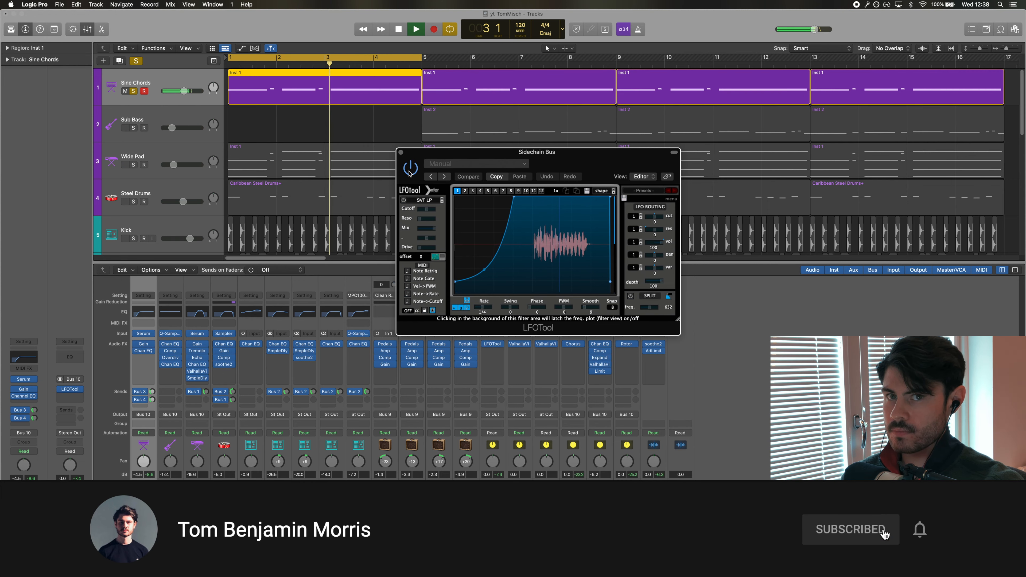
# Select the Wide Pad track and play it back to audition it
pyautogui.click(156, 155)
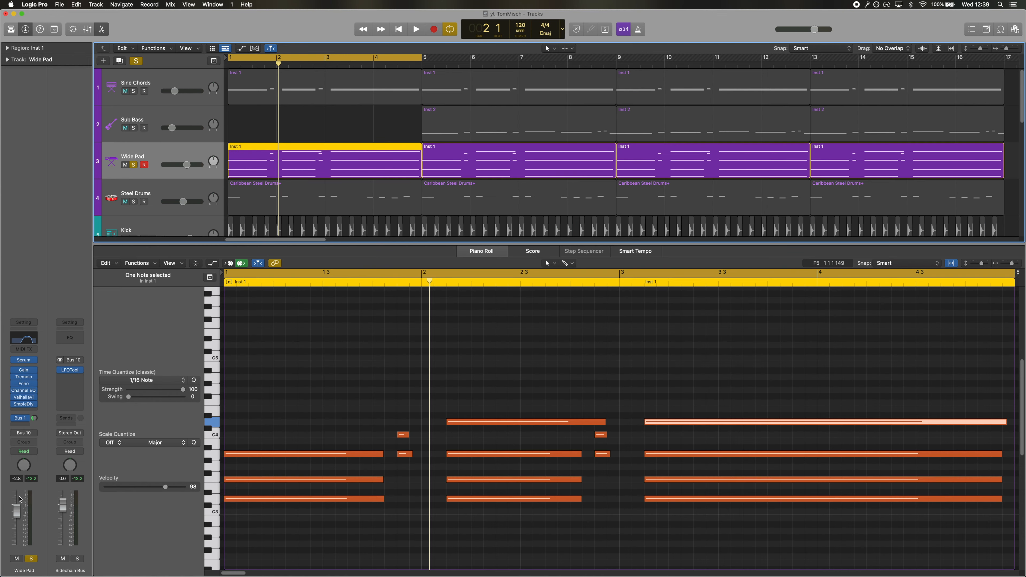
pyautogui.press('space')
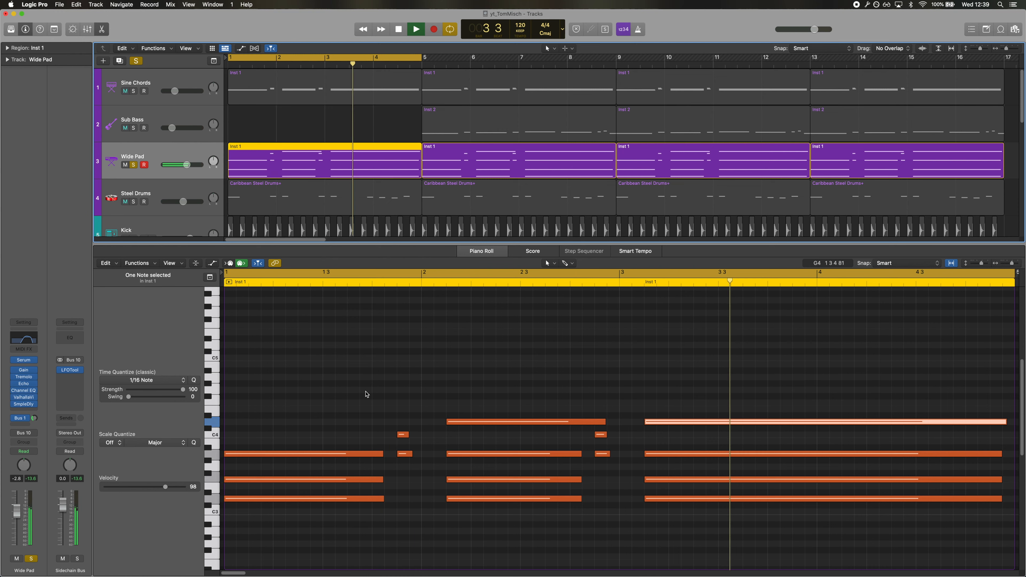
pyautogui.press('space')
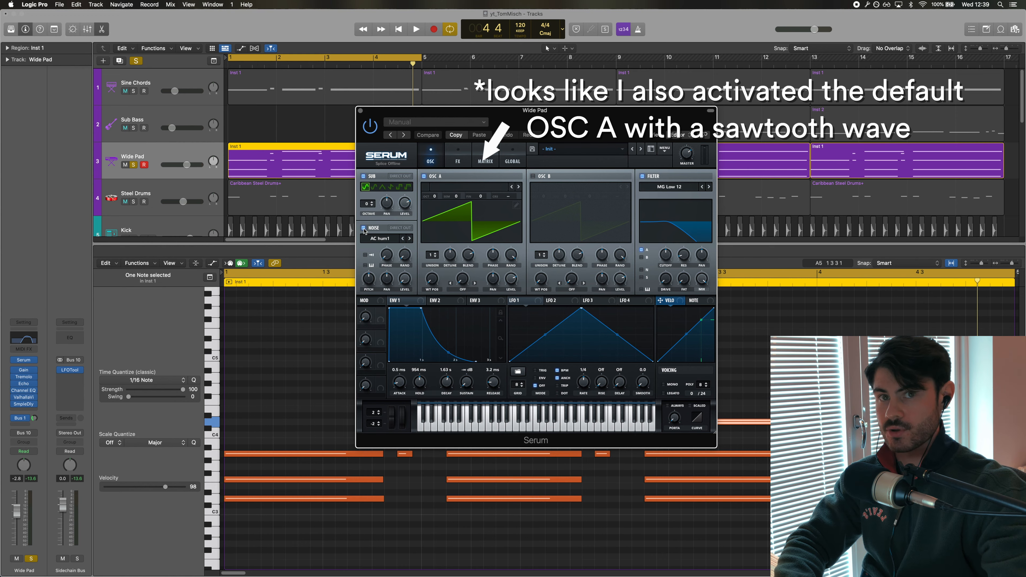
# Close the Wide Pad's Serum window and play the pad again
pyautogui.click(360, 110)
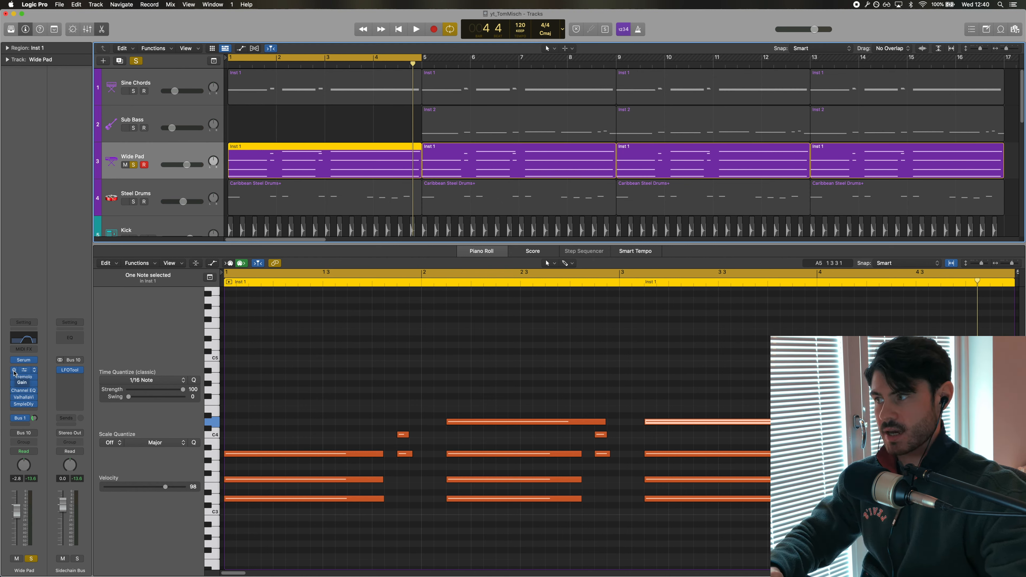
pyautogui.press('space')
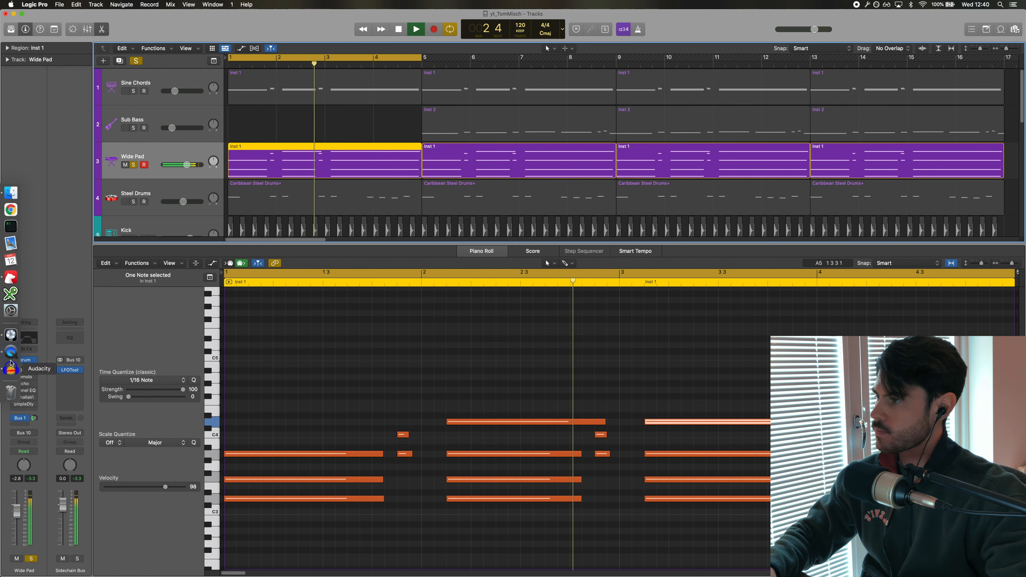
pyautogui.press('space')
# Open and close the Gain plugin on the Wide Pad channel
pyautogui.click(14, 372)
pyautogui.click(14, 371)
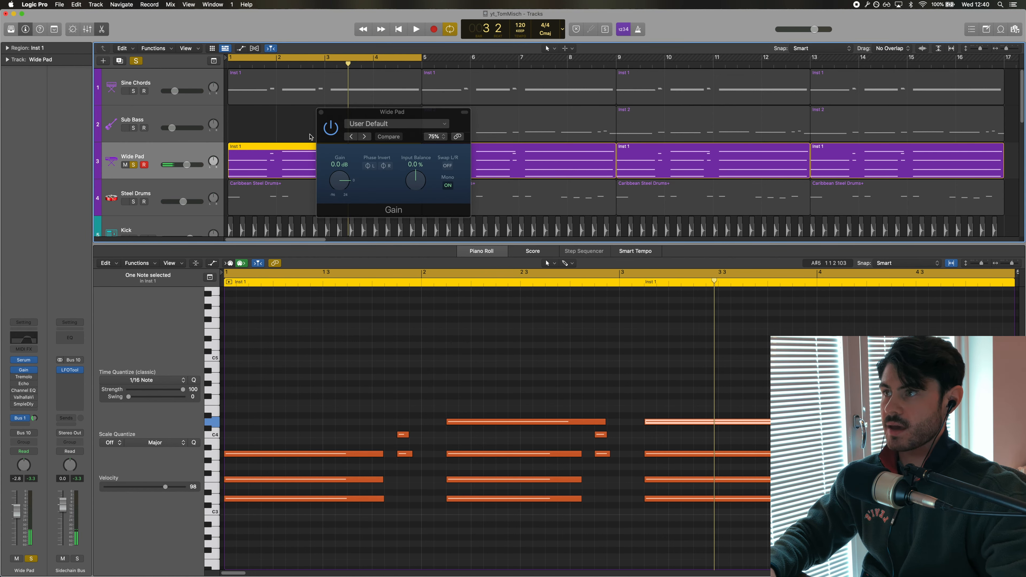
pyautogui.click(321, 112)
# Open the Tremolo plugin on Wide Pad, move its window, and set the offset to -10° and adjust symmetry
pyautogui.click(25, 378)
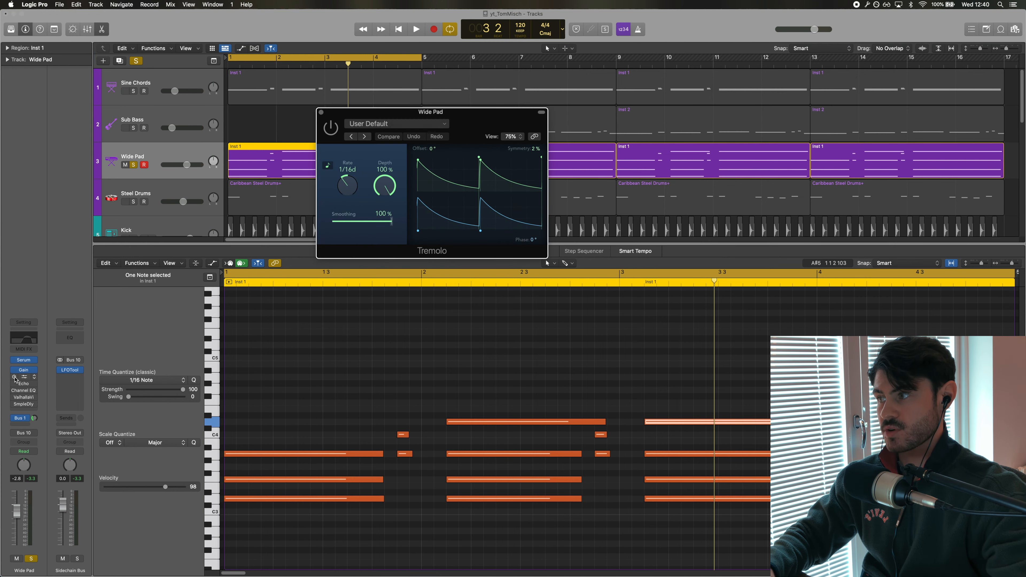
pyautogui.moveTo(387, 114); pyautogui.dragTo(394, 230)
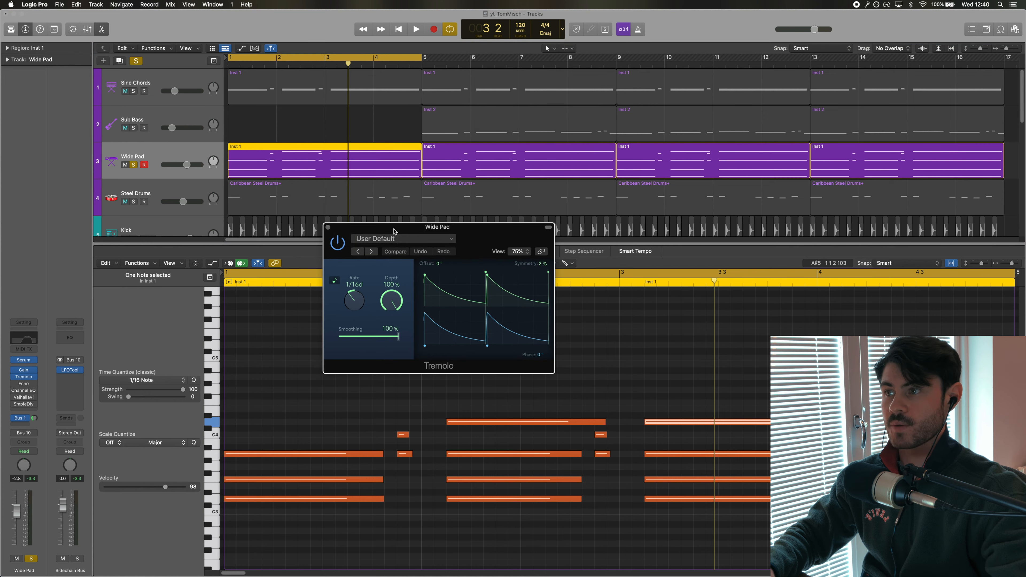
pyautogui.moveTo(488, 317); pyautogui.dragTo(515, 316)
pyautogui.moveTo(544, 264); pyautogui.dragTo(542, 323)
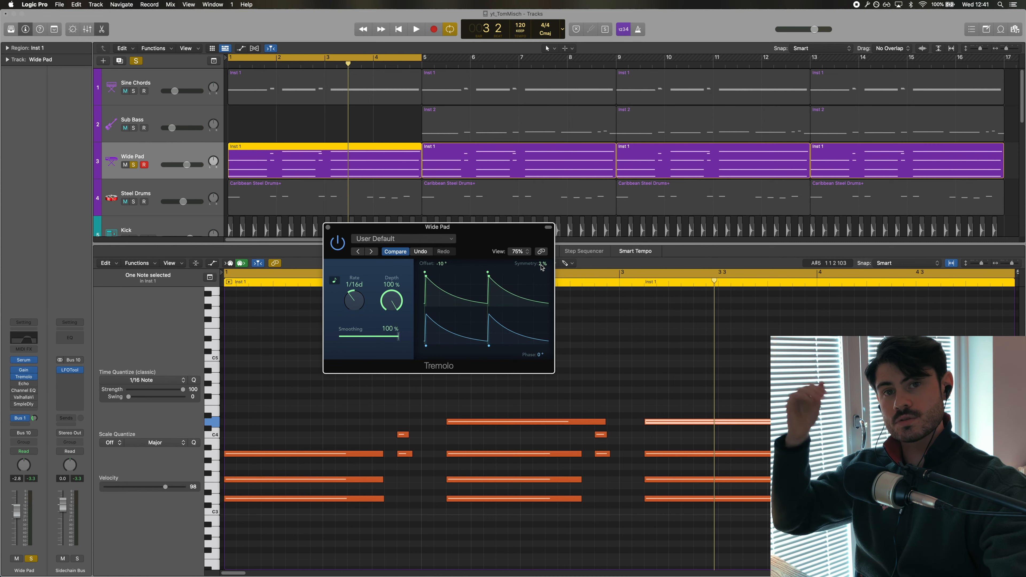
# Play the Wide Pad while toggling the Tremolo plugin's bypass to compare, then stop playback
pyautogui.press('space')
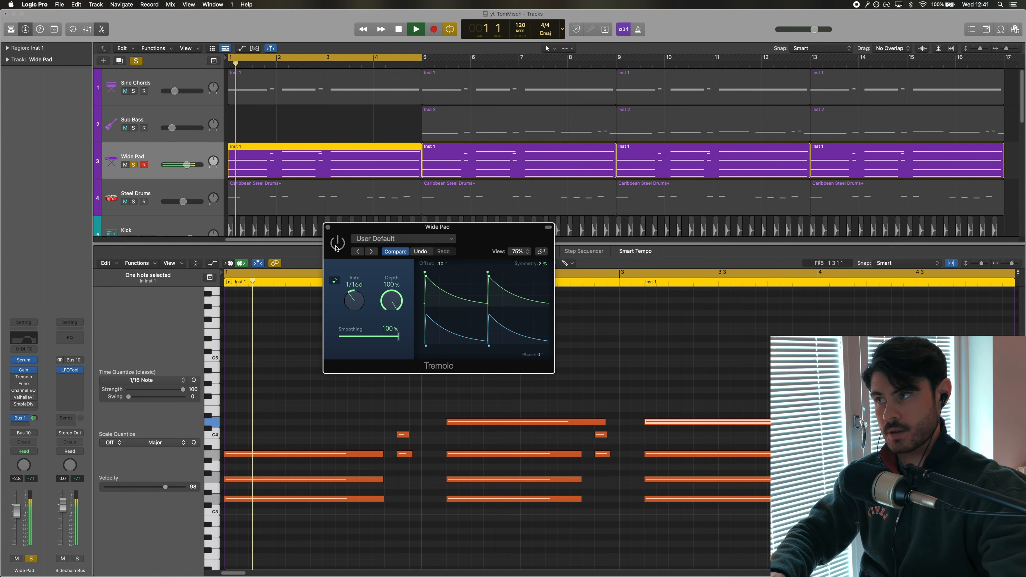
pyautogui.click(337, 249)
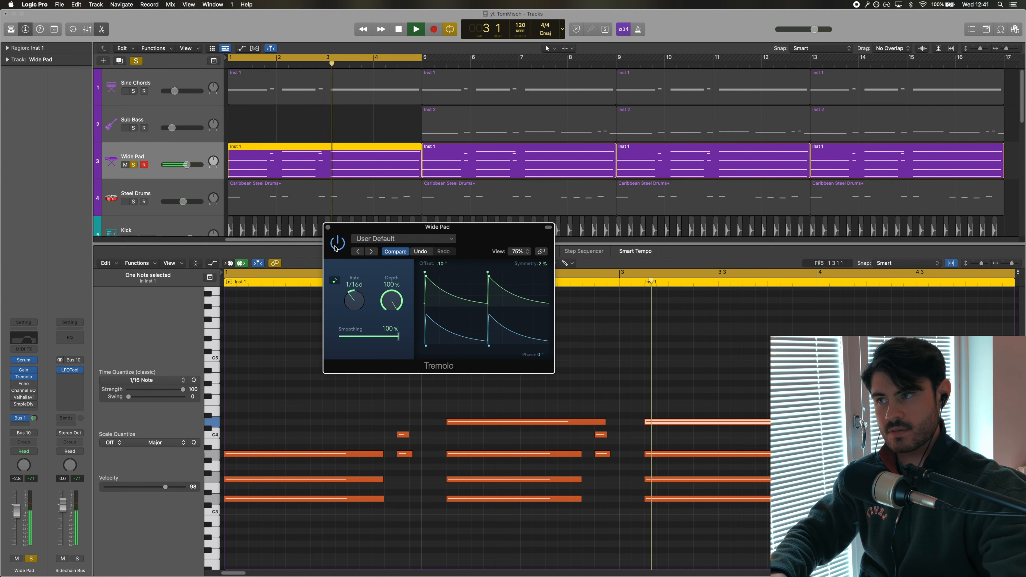
pyautogui.press('space')
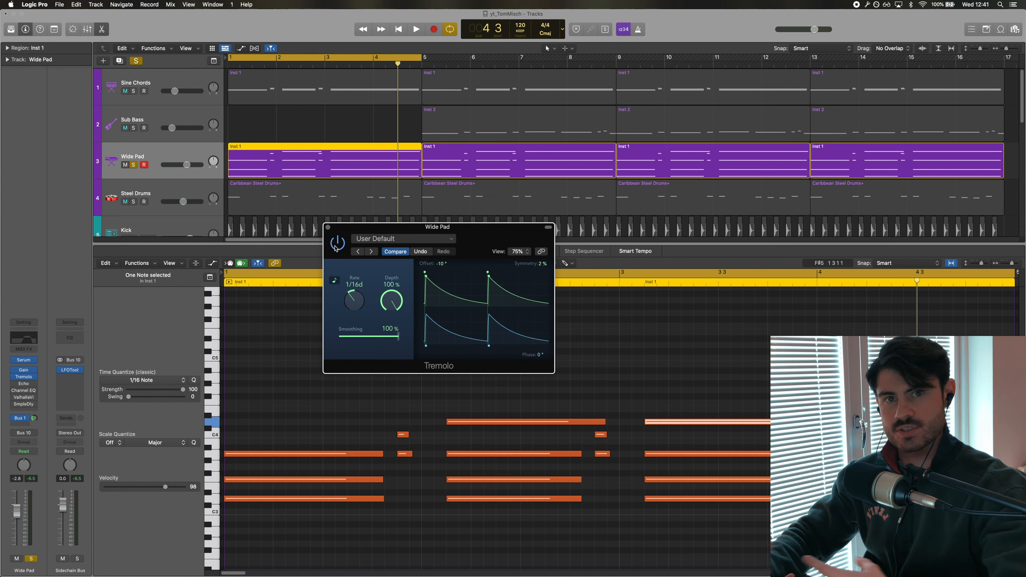
# Open the Echo plugin on the Wide Pad channel, move its window aside, and audition the pad
pyautogui.click(23, 383)
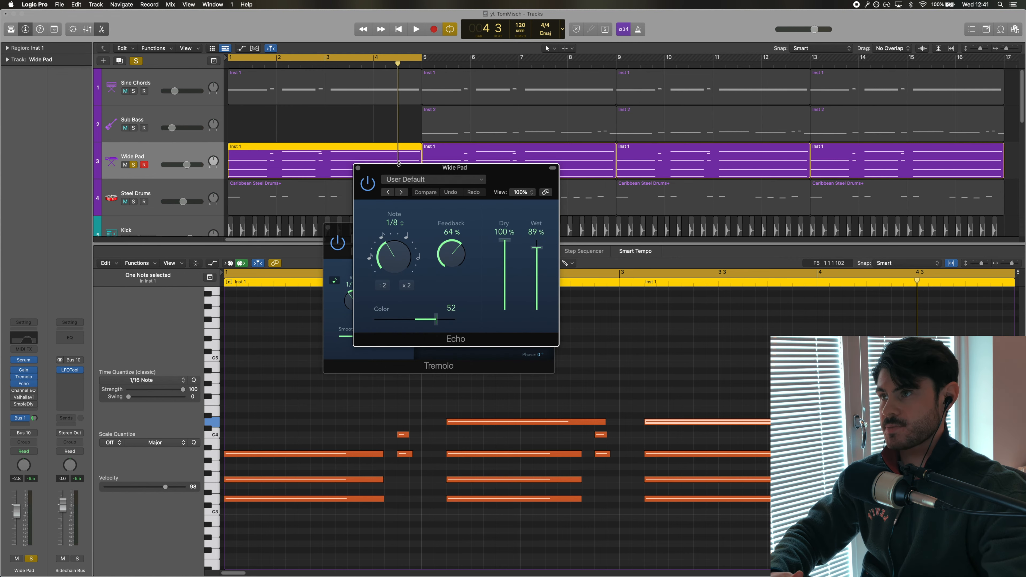
pyautogui.moveTo(401, 169); pyautogui.dragTo(615, 170)
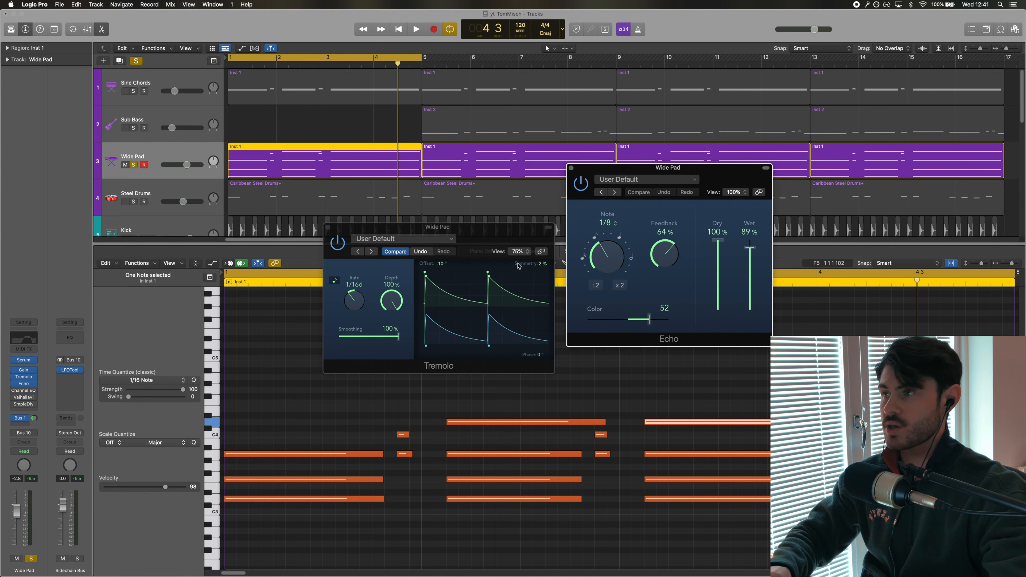
pyautogui.press('space')
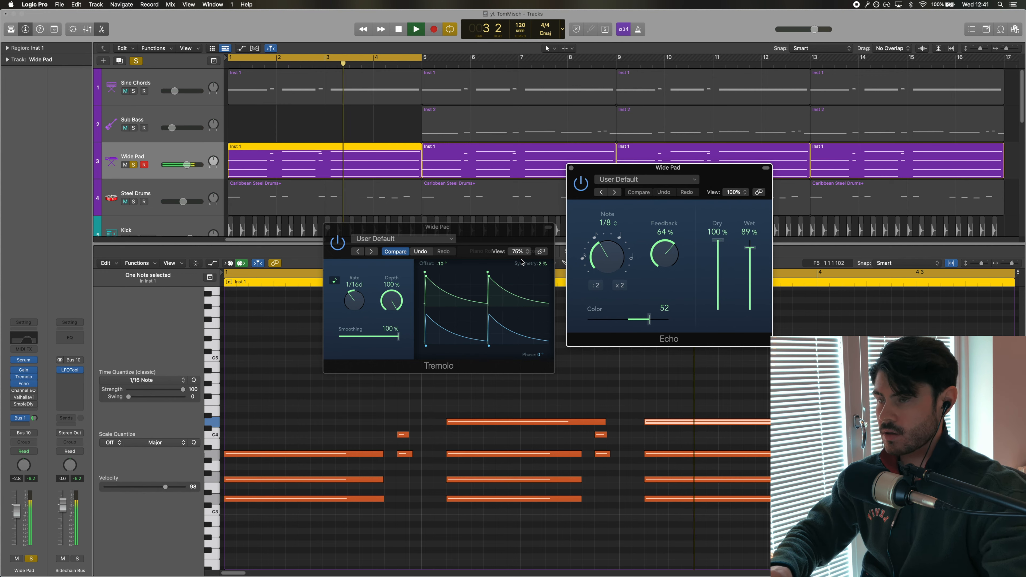
pyautogui.press('space')
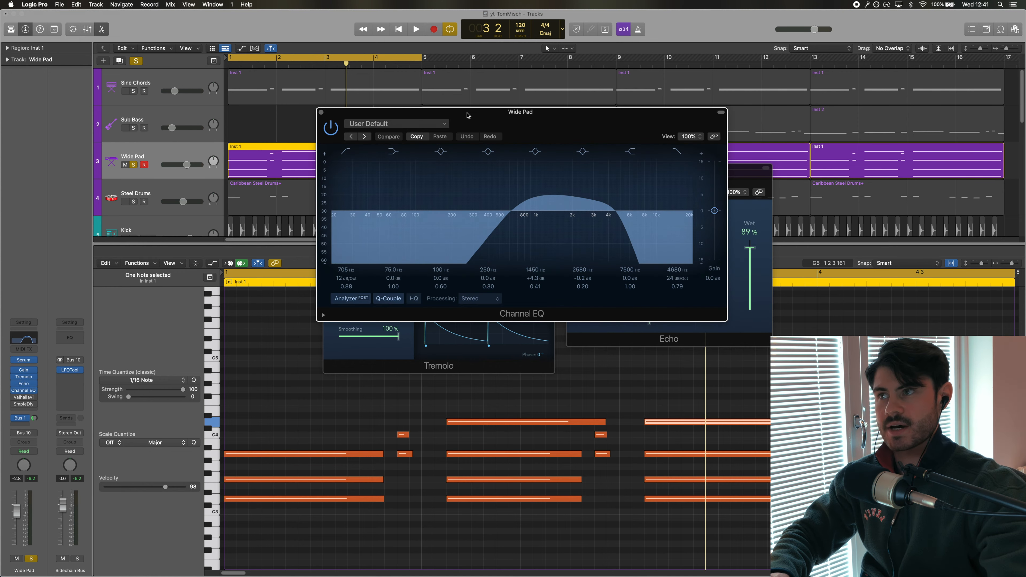
# Open the Wide Pad's Channel EQ, move its window, and bypass then re-enable it during playback to compare
pyautogui.moveTo(467, 113); pyautogui.dragTo(364, 132)
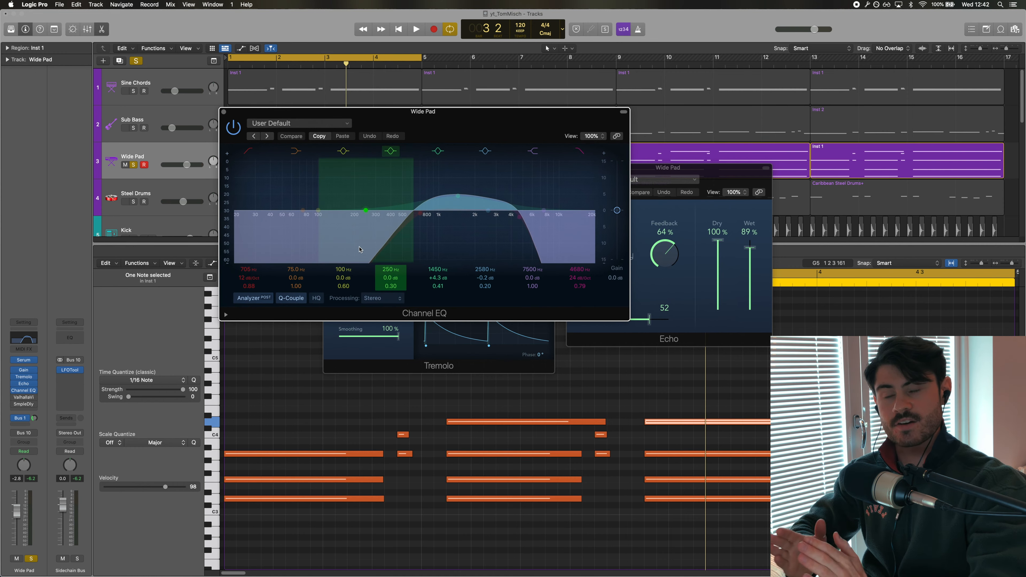
pyautogui.click(234, 129)
pyautogui.press('space')
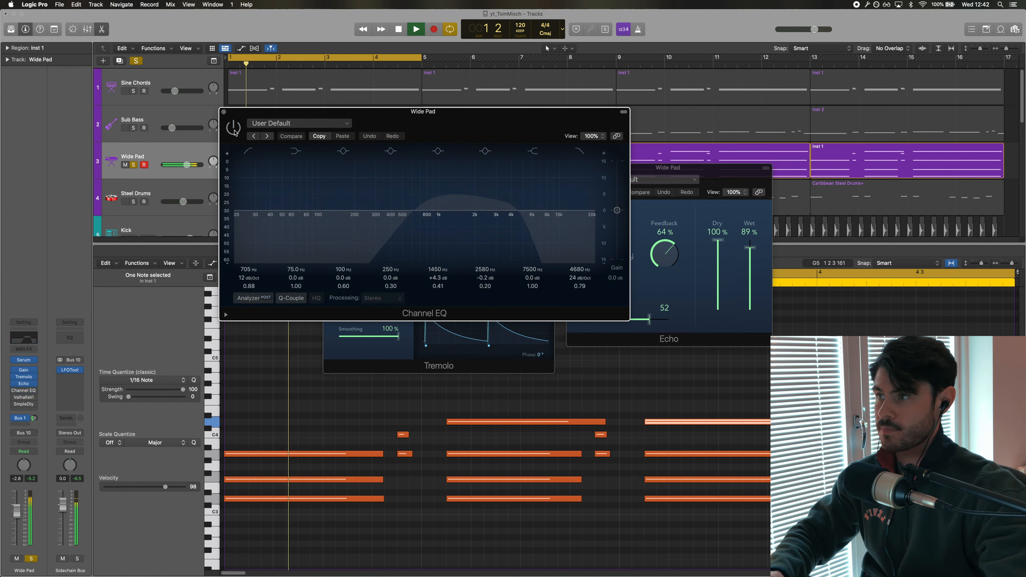
pyautogui.click(234, 128)
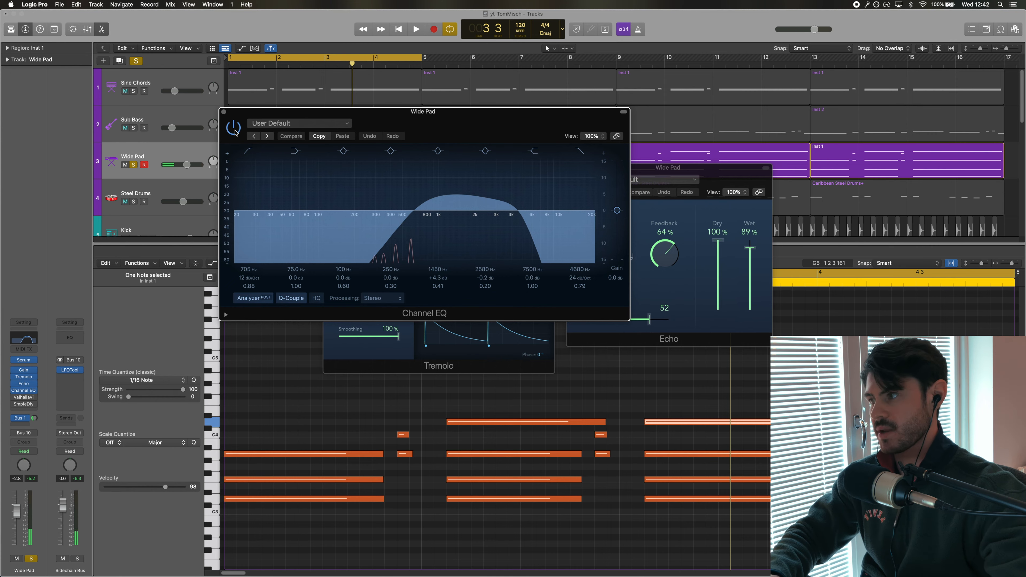
# Open the ValhallaVintageVerb plugin on Wide Pad, reposition its window, and play the pad
pyautogui.click(24, 397)
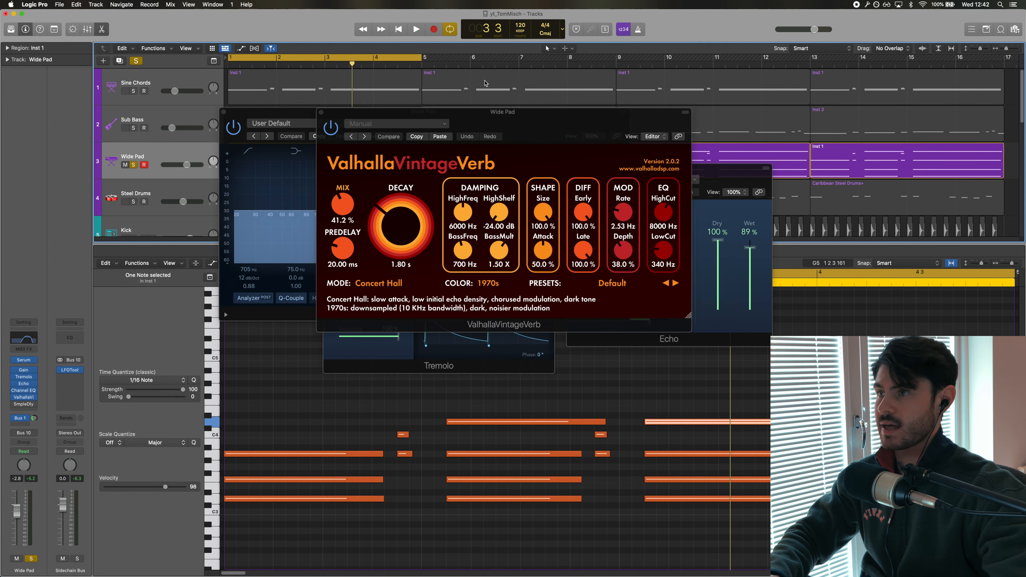
pyautogui.moveTo(485, 118); pyautogui.dragTo(494, 181)
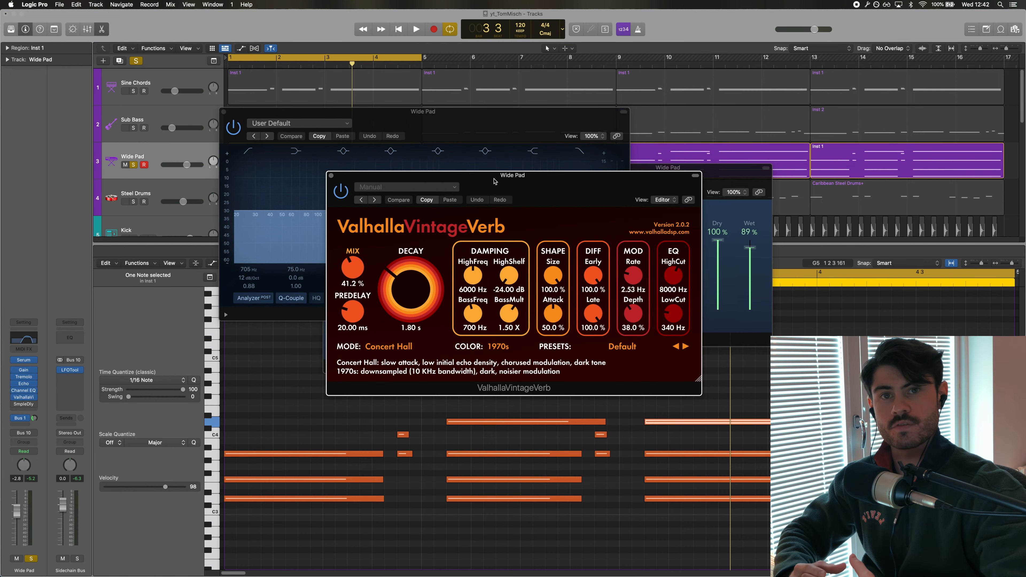
pyautogui.press('Return')
pyautogui.press('space')
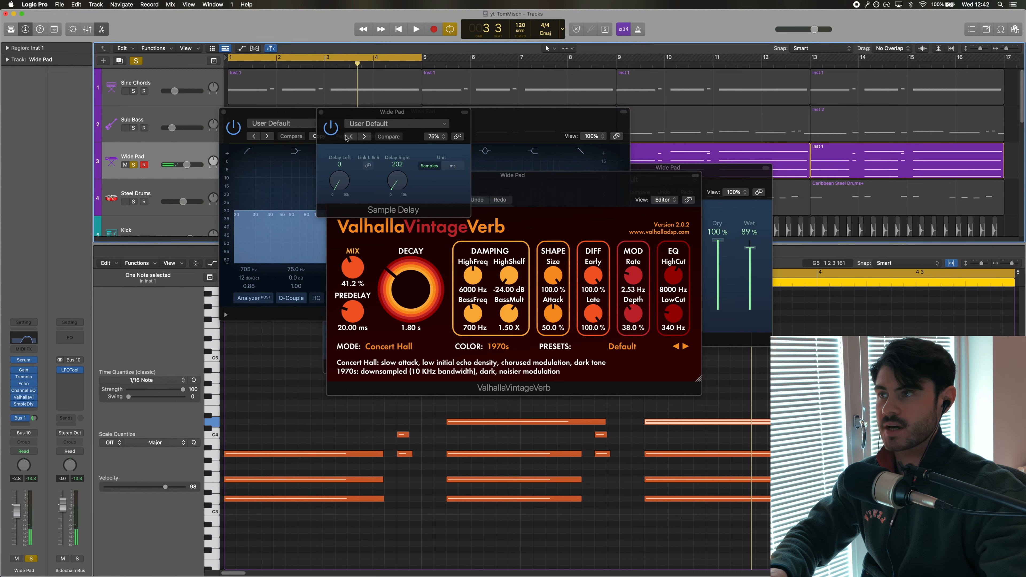
# Open the Sample Delay plugin on Wide Pad, move its window, play it, then hide all plugin windows and stop
pyautogui.moveTo(356, 116); pyautogui.dragTo(381, 226)
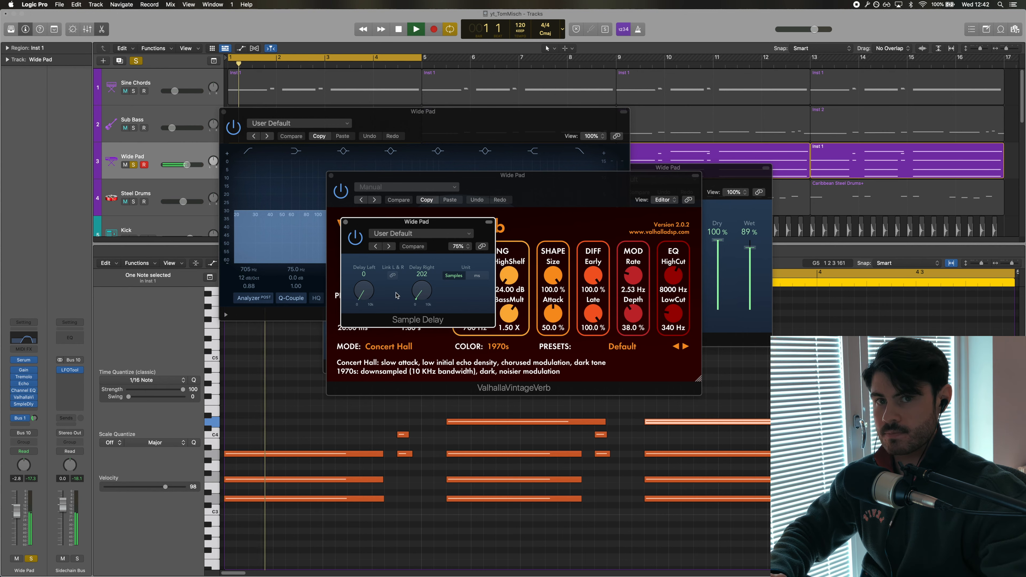
pyautogui.press('space')
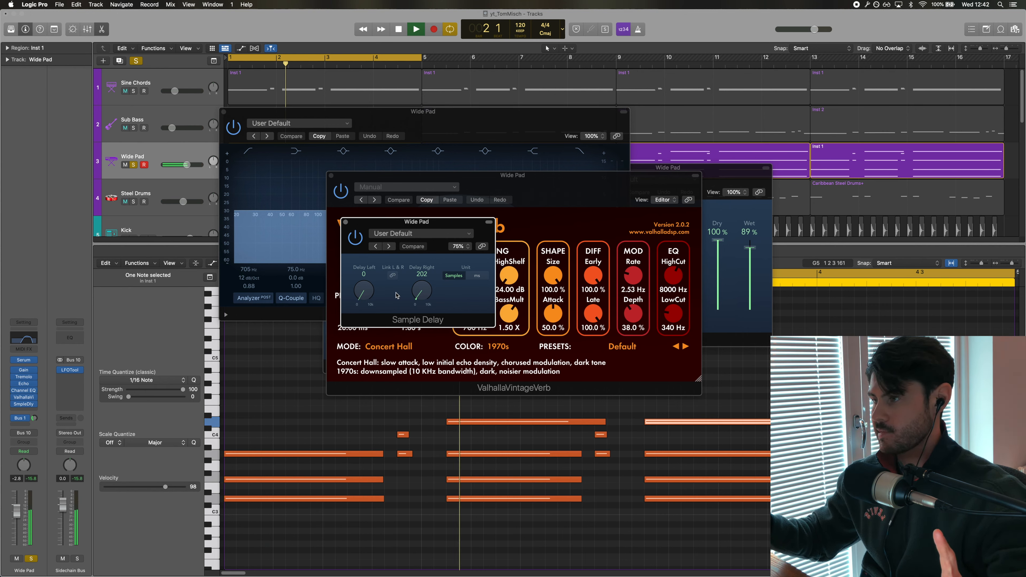
pyautogui.press('v')
pyautogui.press('space')
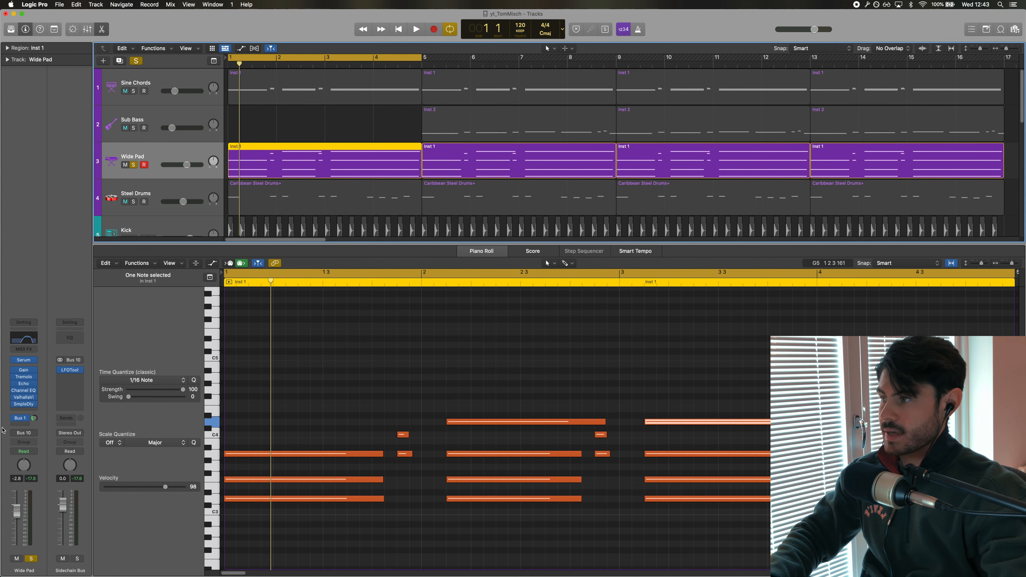
# Open the Steel Drums track's Sampler, Channel EQ and Gain plugins, repositioning their windows
pyautogui.click(23, 433)
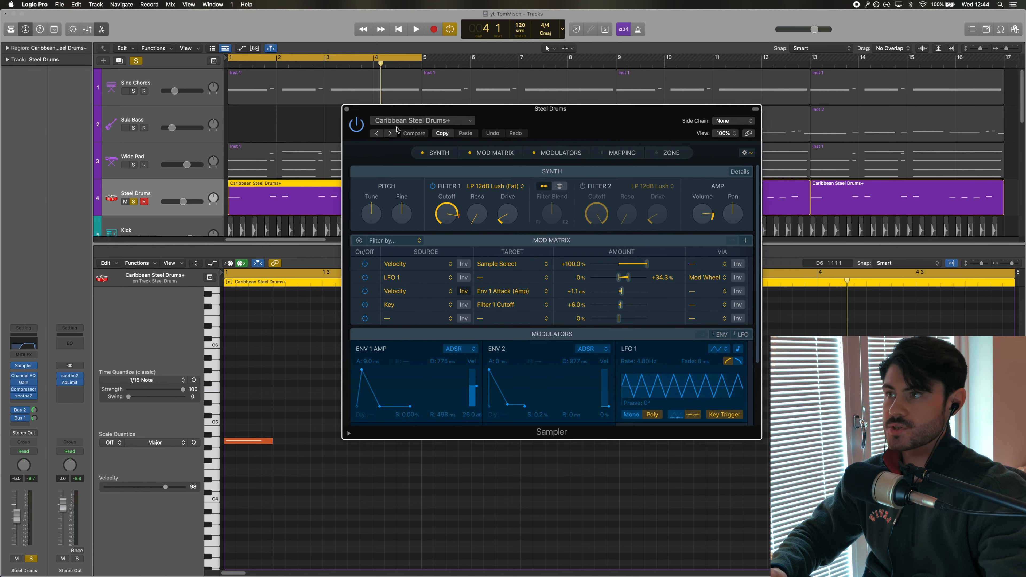
pyautogui.moveTo(531, 139); pyautogui.dragTo(501, 116)
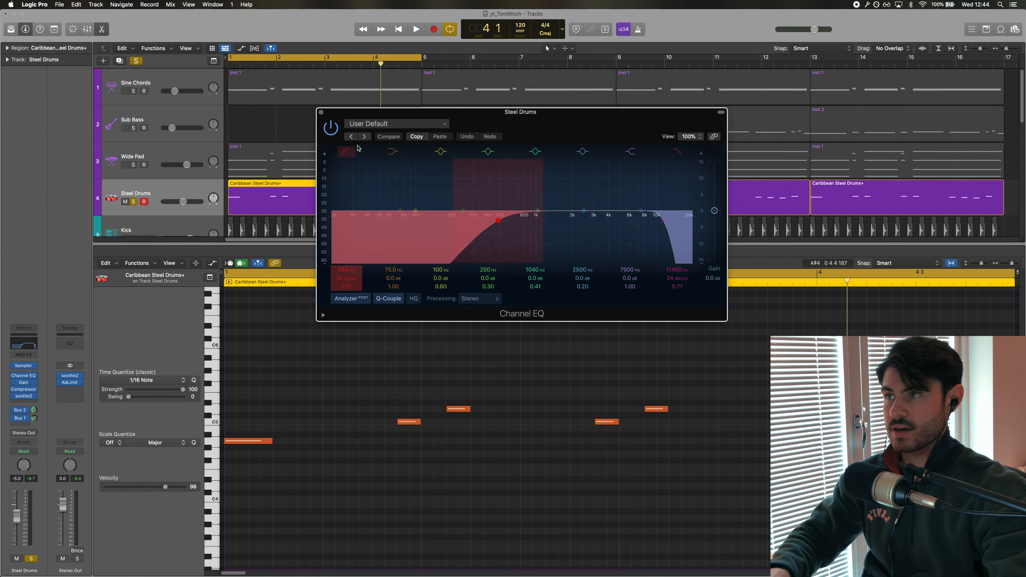
pyautogui.moveTo(425, 113); pyautogui.dragTo(345, 102)
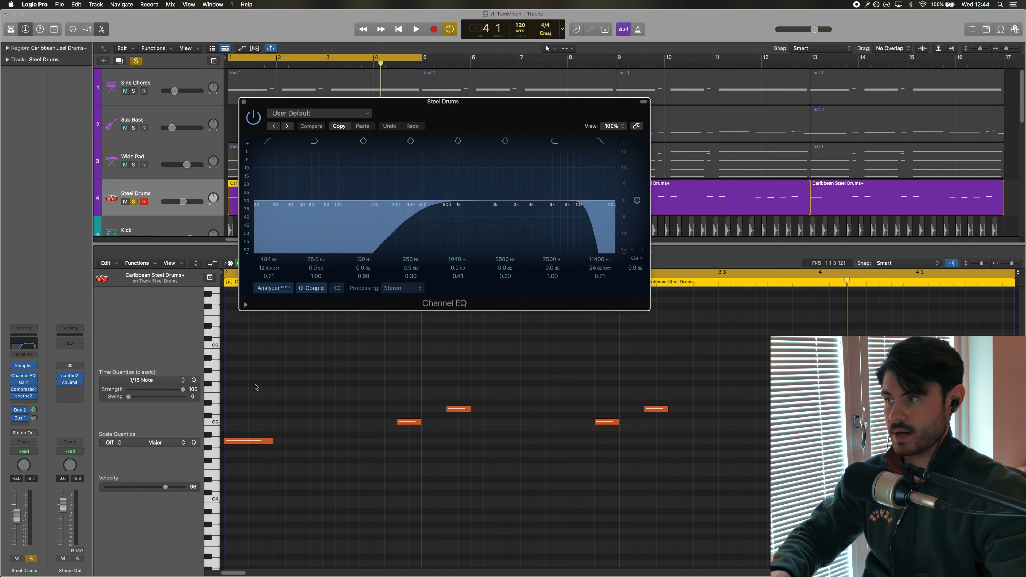
pyautogui.click(23, 386)
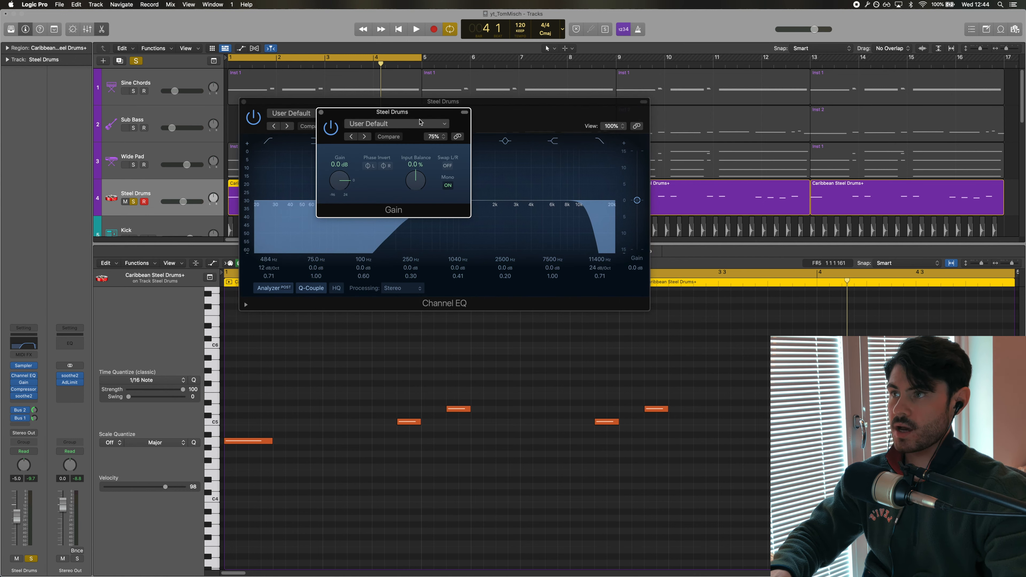
pyautogui.moveTo(424, 127); pyautogui.dragTo(570, 247)
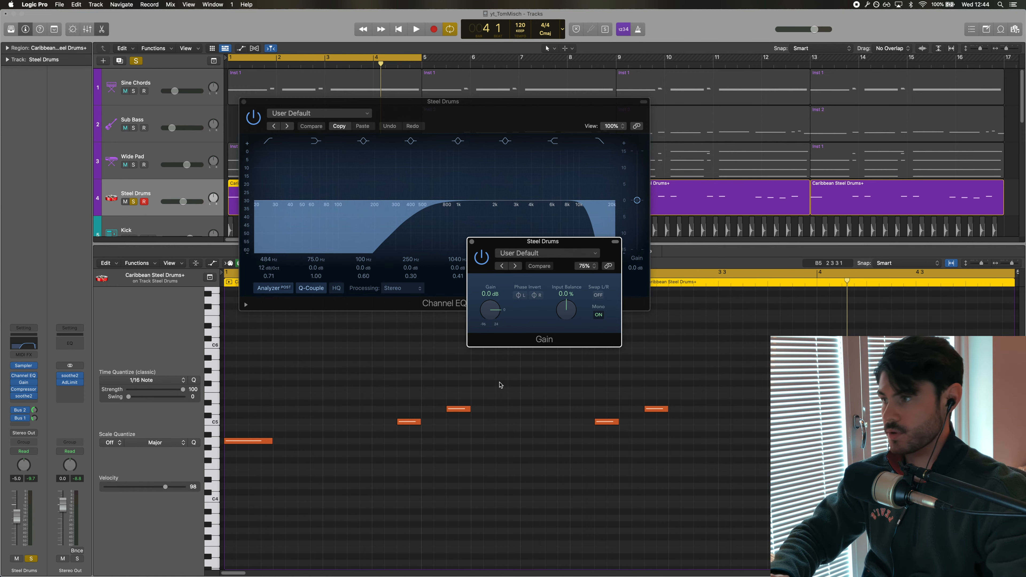
# Open the Compressor and soothe2 plugins on Steel Drums and reposition their windows
pyautogui.click(23, 388)
pyautogui.moveTo(412, 108); pyautogui.dragTo(396, 155)
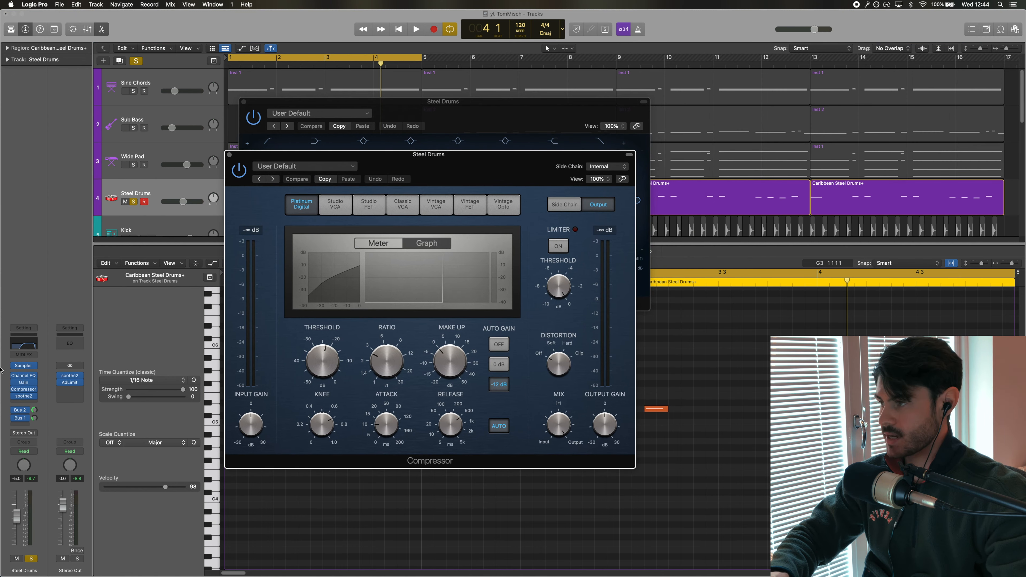
pyautogui.click(24, 397)
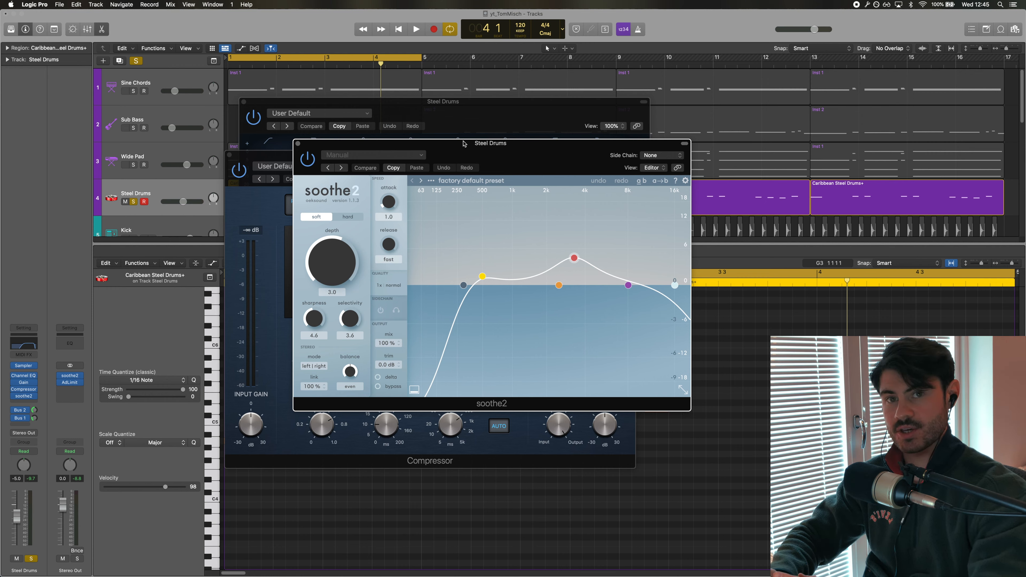
pyautogui.moveTo(405, 143); pyautogui.dragTo(400, 157)
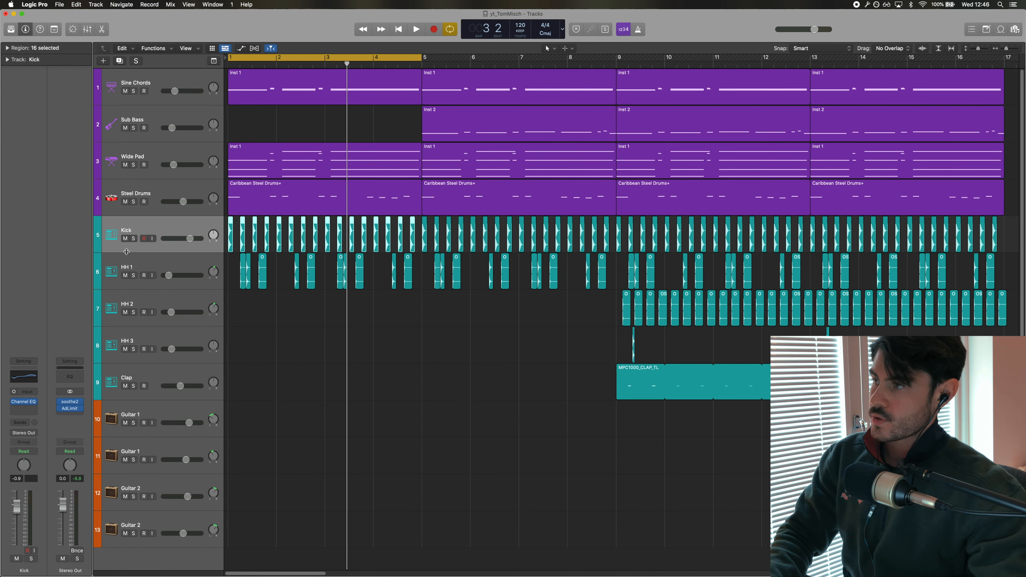
# Solo the Kick track, zoom in and play it back, then close the Kick's Channel EQ
pyautogui.click(133, 239)
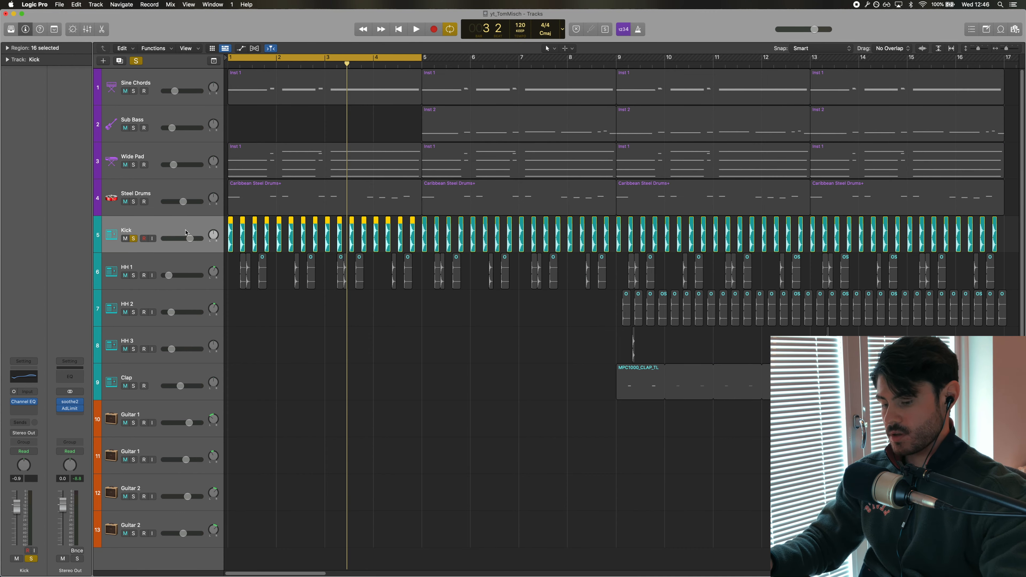
pyautogui.press('z')
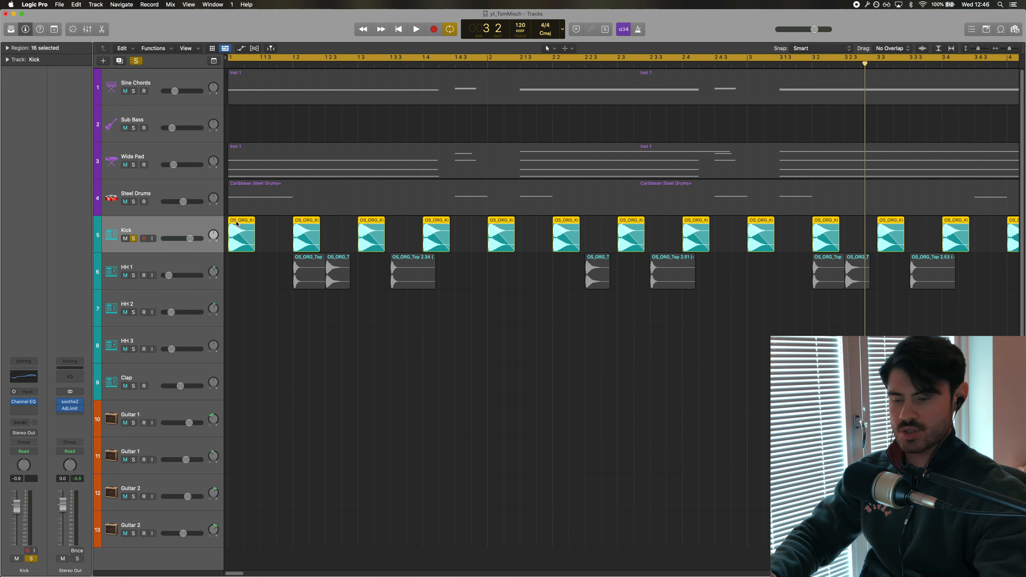
pyautogui.press('space')
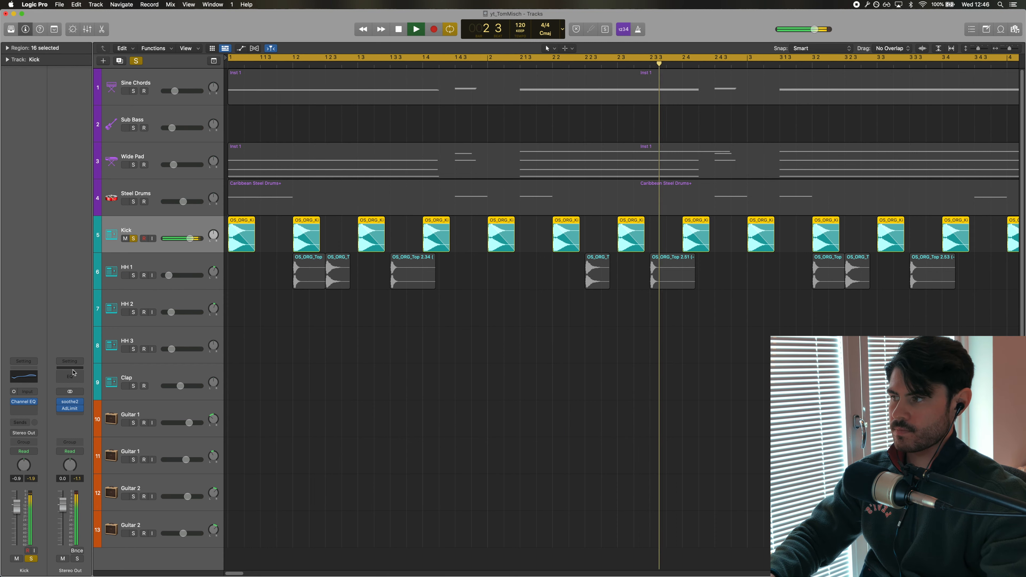
pyautogui.press('space')
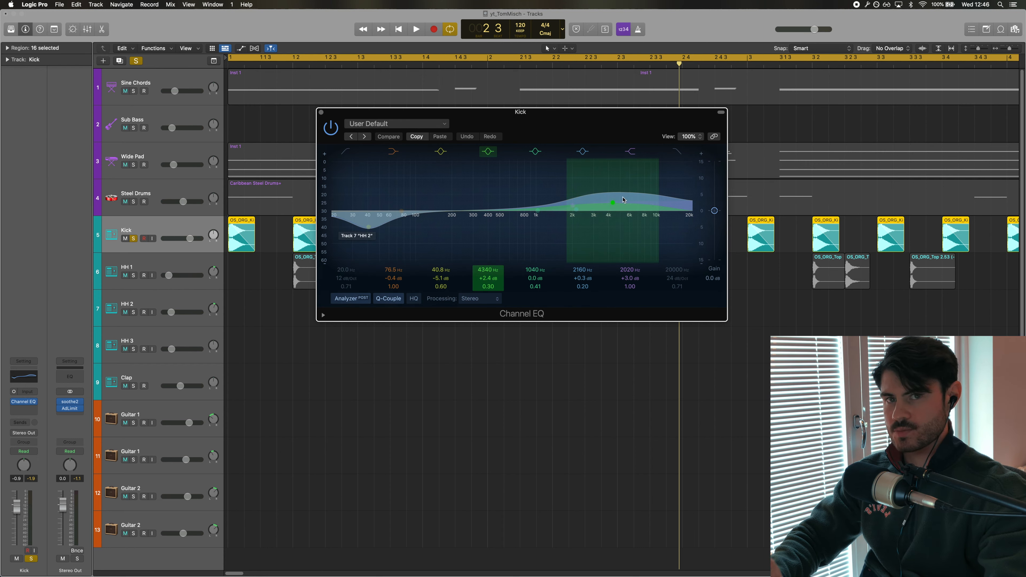
pyautogui.click(321, 113)
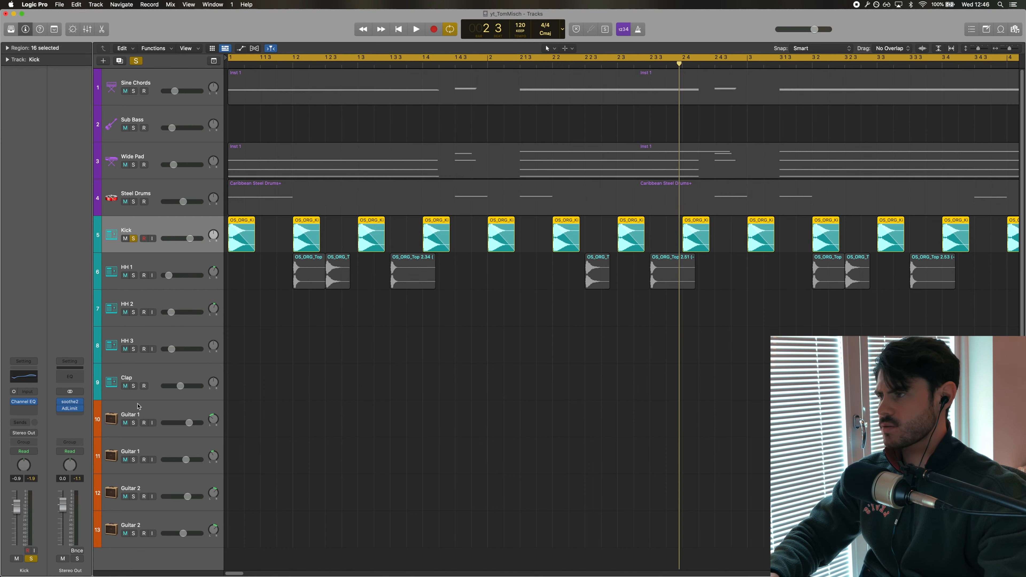
# Solo the HH 1 track and play it back, then stop playback
pyautogui.click(136, 278)
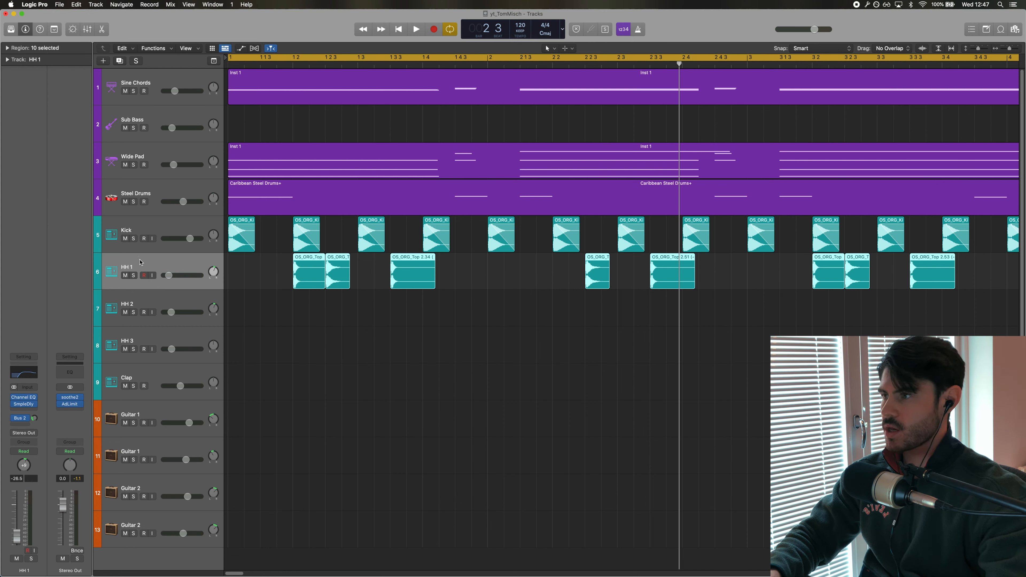
pyautogui.hotkey('ctrl', 's')
pyautogui.press('space')
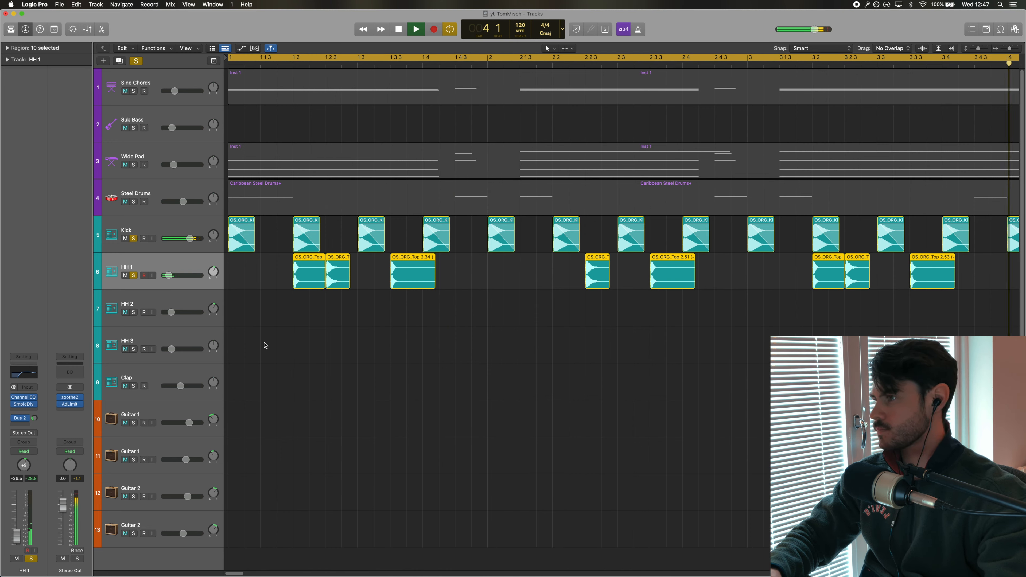
pyautogui.click(286, 325)
pyautogui.press('space')
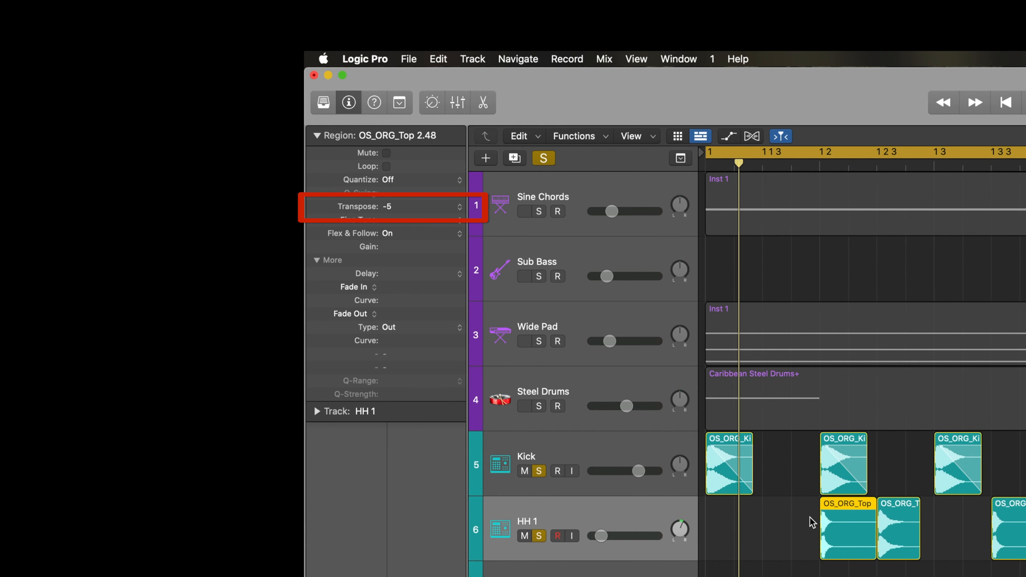
# Select individual HH 1 regions to inspect their transpose settings
pyautogui.click(913, 520)
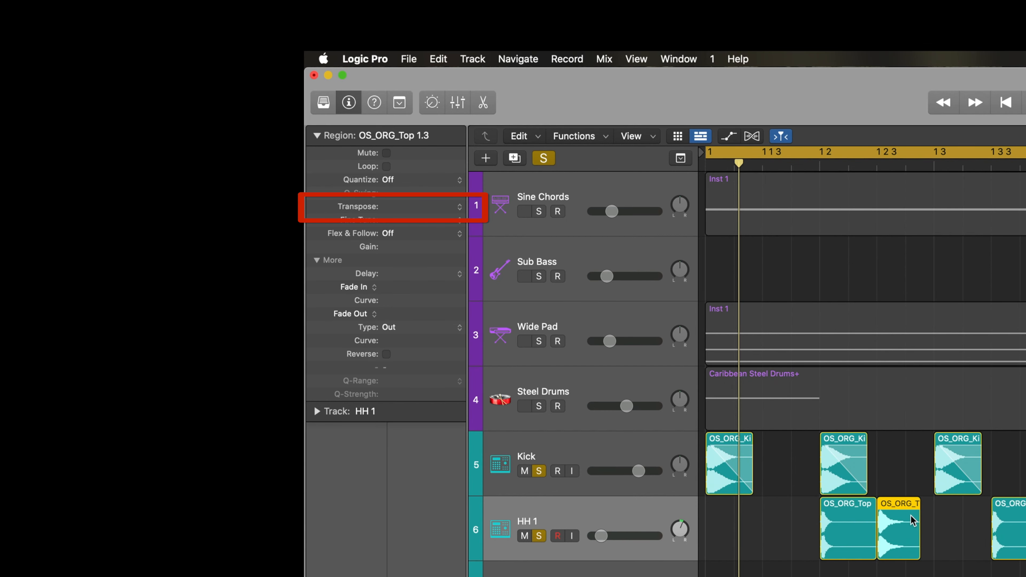
pyautogui.click(929, 571)
pyautogui.click(892, 527)
# Open the Channel EQ on HH 1 and move its window
pyautogui.click(330, 313)
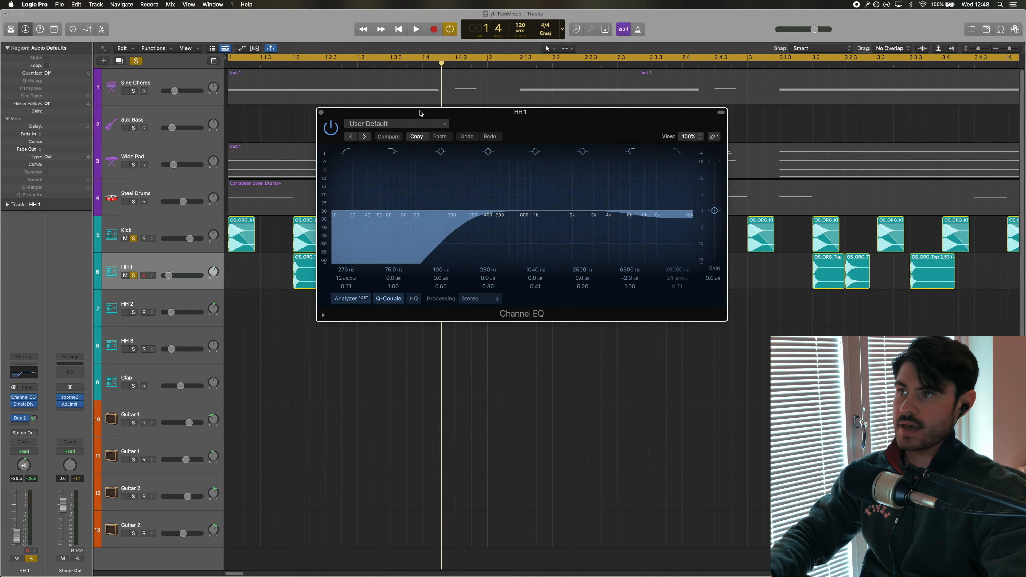
pyautogui.moveTo(420, 113); pyautogui.dragTo(453, 113)
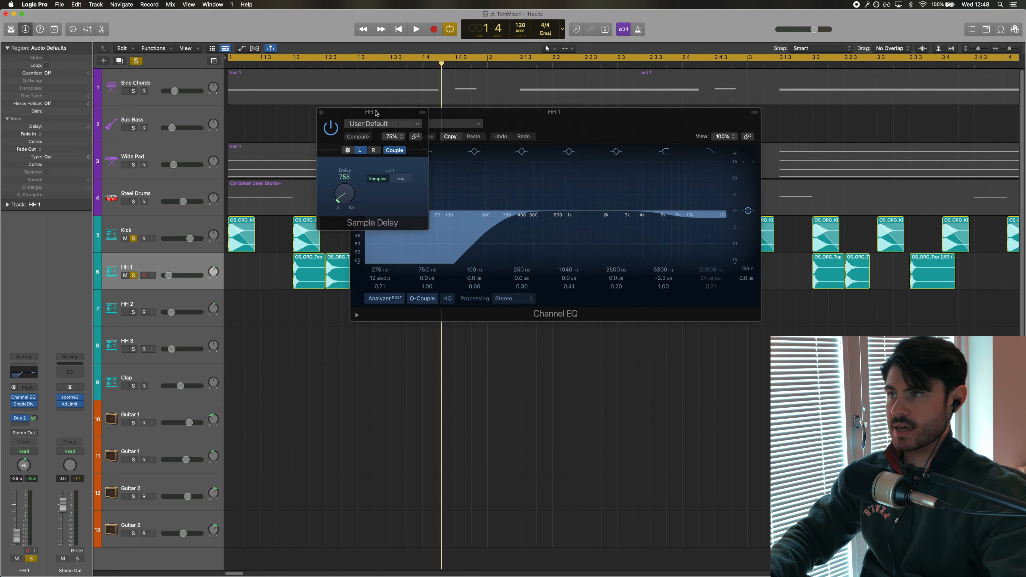
# Reposition the HH 1 Sample Delay window and set a new cycle range along the ruler
pyautogui.moveTo(375, 113); pyautogui.dragTo(478, 219)
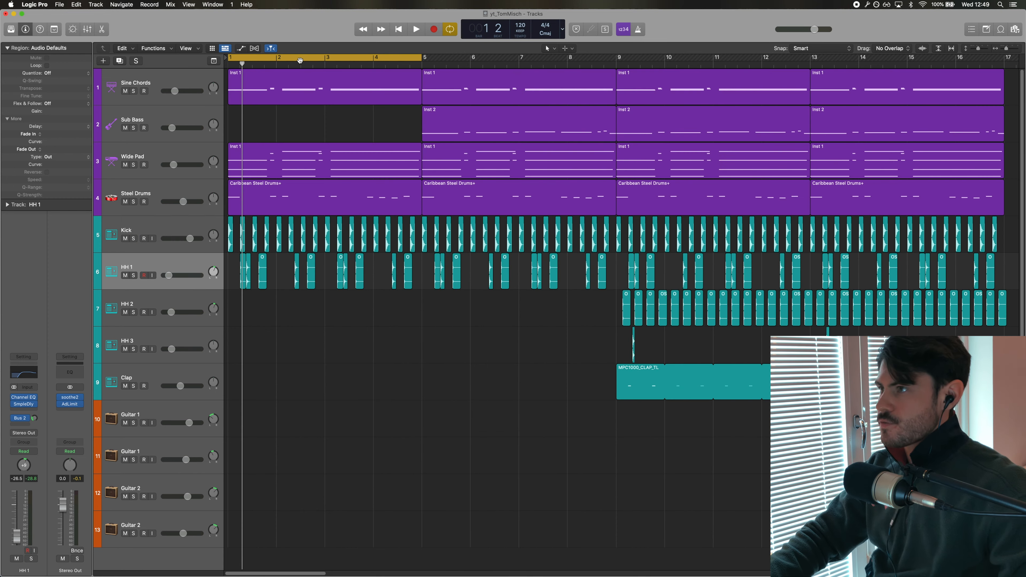
pyautogui.moveTo(309, 61); pyautogui.dragTo(501, 62)
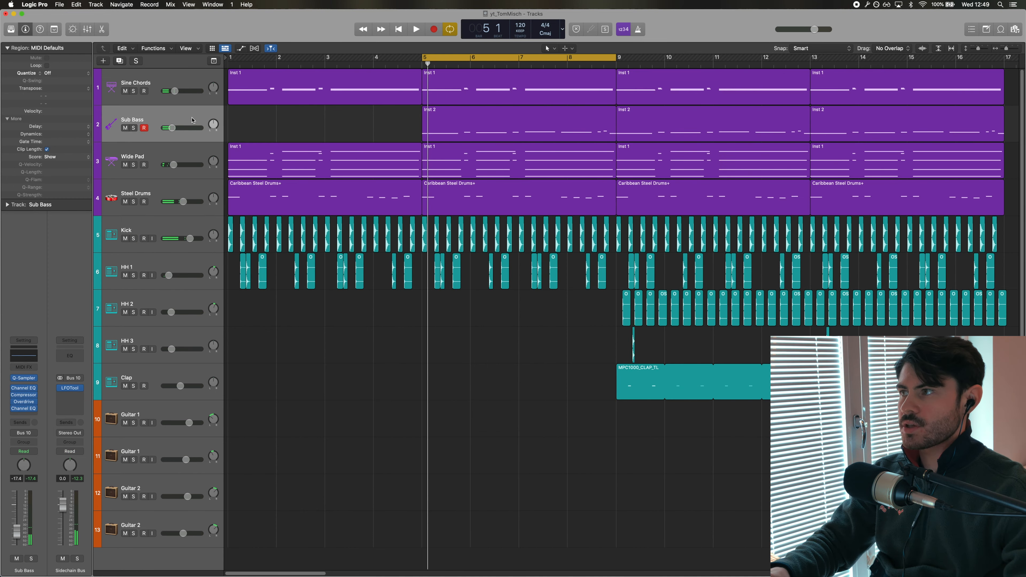
pyautogui.click(454, 123)
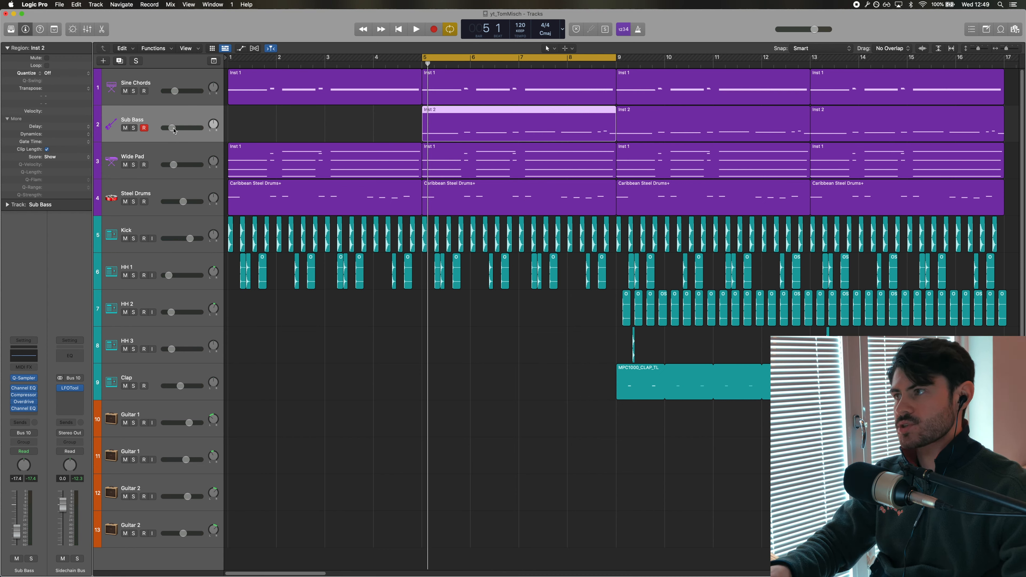
# Solo the Sub Bass track and start playback
pyautogui.click(133, 128)
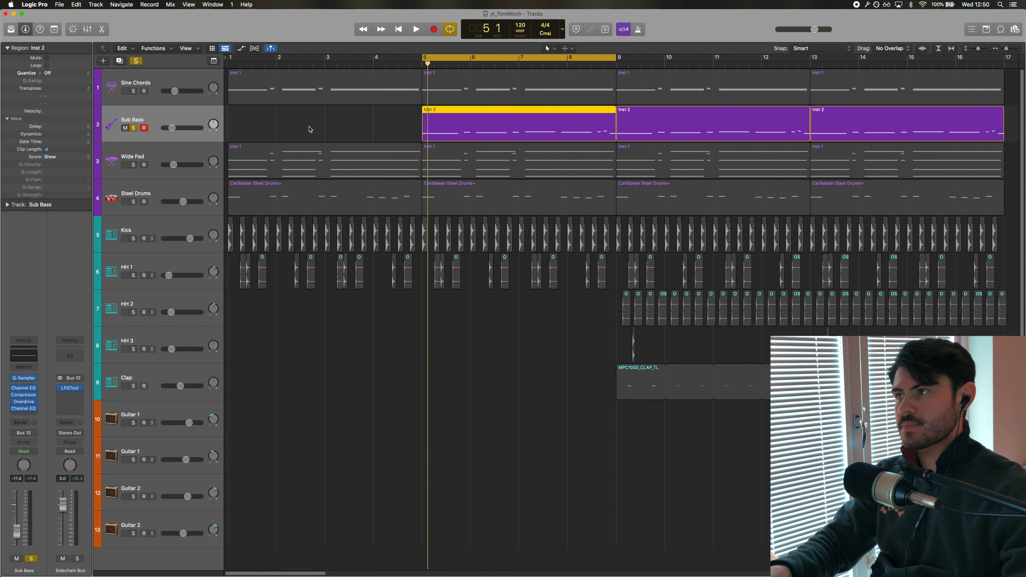
pyautogui.press('p')
pyautogui.press('space')
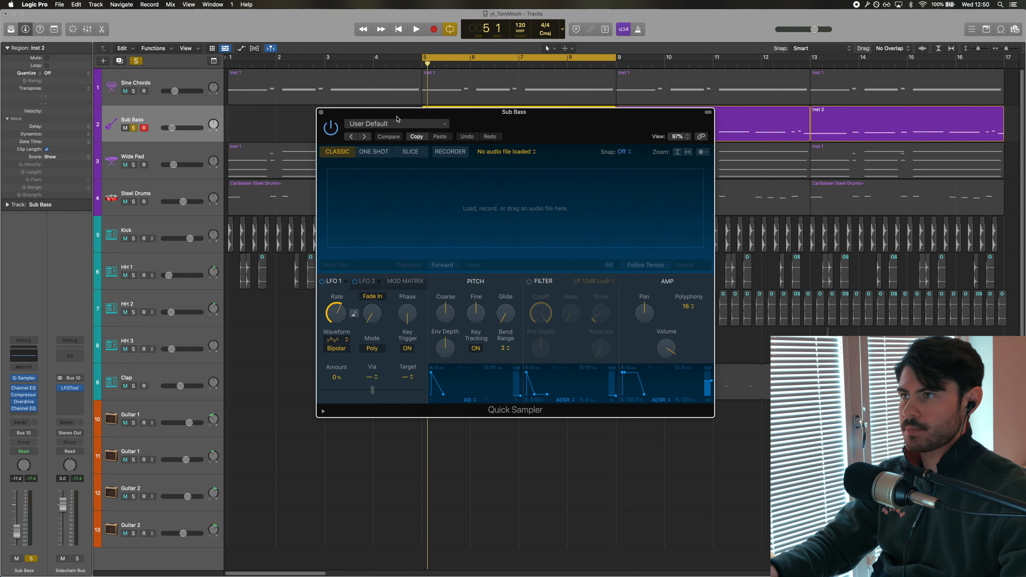
# Arrange the Sub Bass's Quick Sampler, Overdrive and two Channel EQ windows for comparison and toggle the Overdrive's power
pyautogui.moveTo(394, 114); pyautogui.dragTo(392, 178)
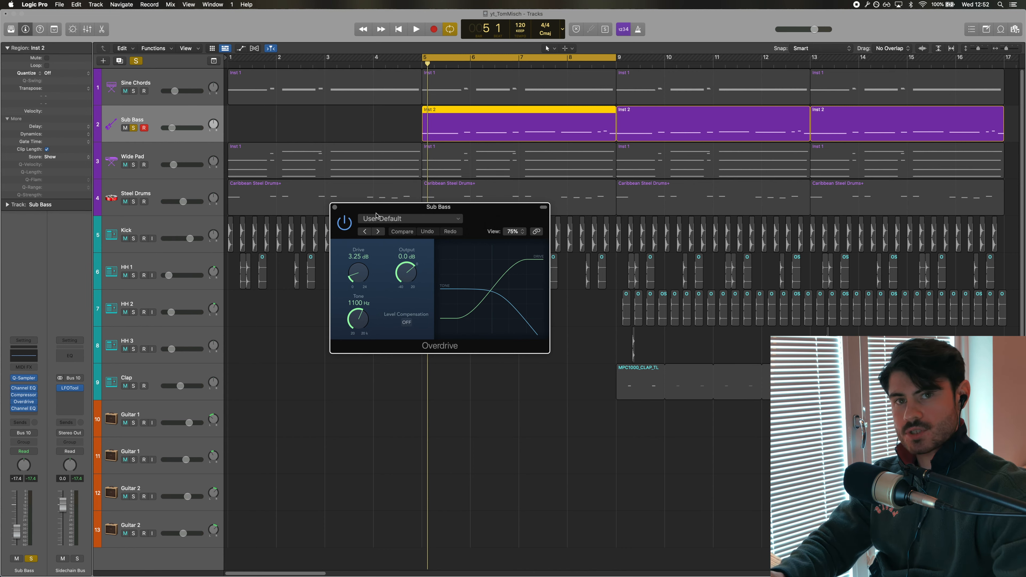
pyautogui.moveTo(376, 215); pyautogui.dragTo(373, 122)
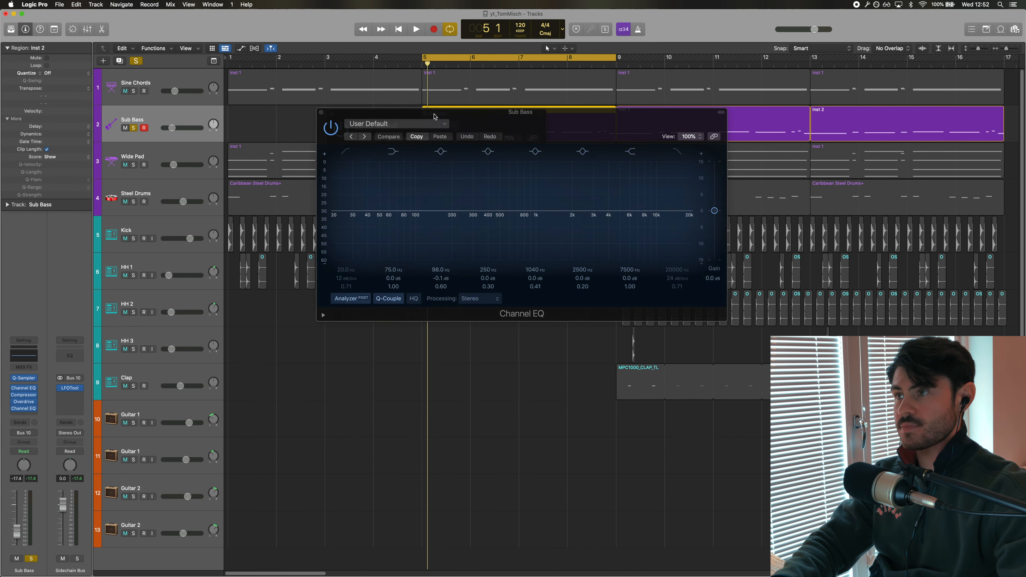
pyautogui.moveTo(435, 115); pyautogui.dragTo(301, 173)
pyautogui.moveTo(425, 118); pyautogui.dragTo(652, 78)
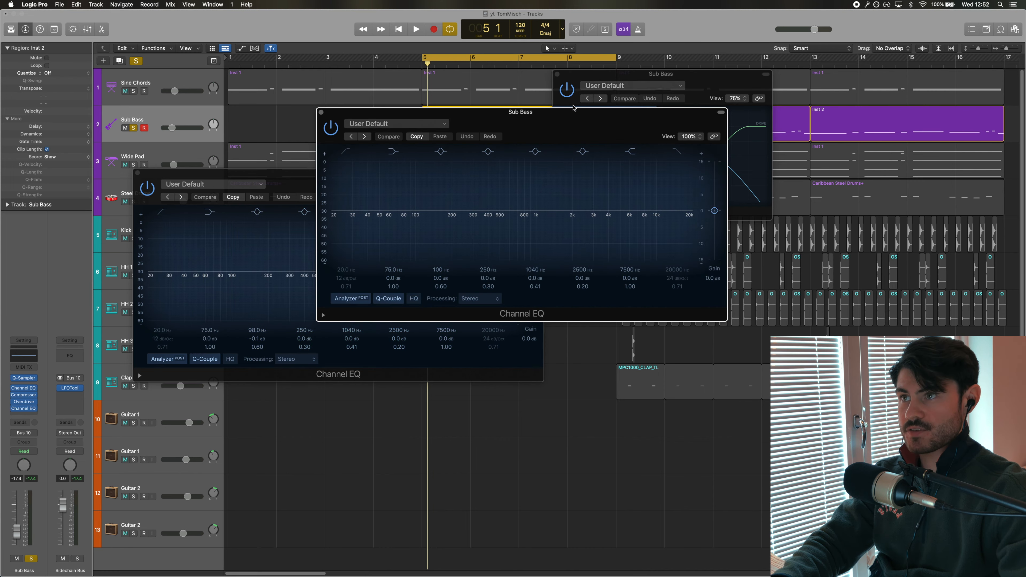
pyautogui.moveTo(577, 116); pyautogui.dragTo(831, 269)
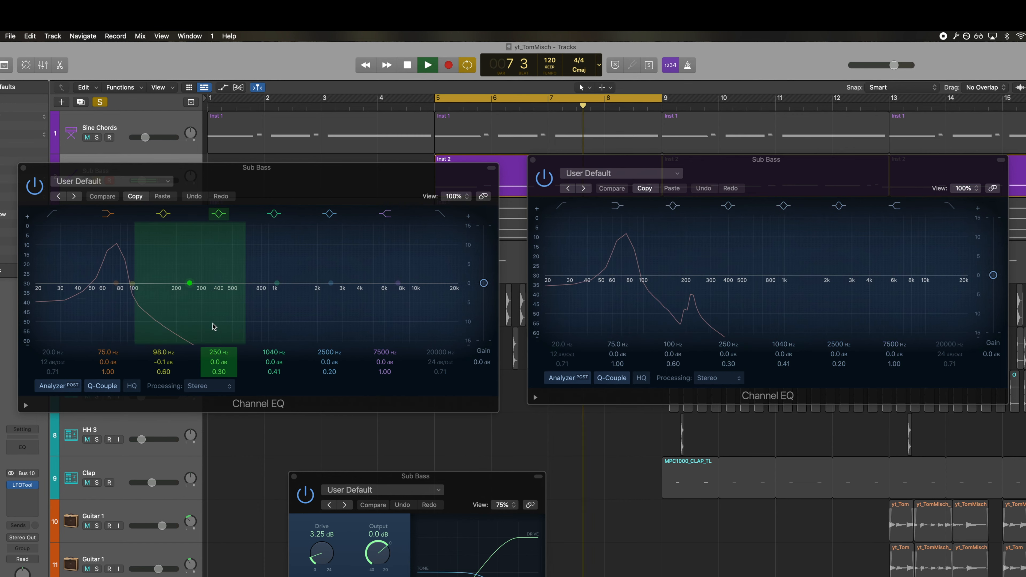
pyautogui.click(309, 496)
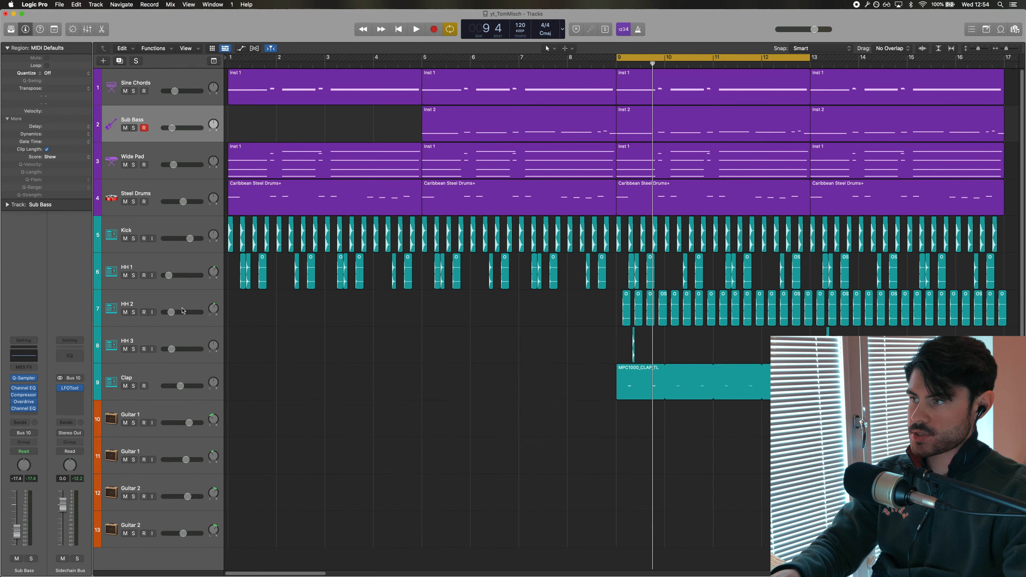
# Select HH 2, solo the Kick and HH 2 tracks, and play them back before stopping
pyautogui.click(183, 311)
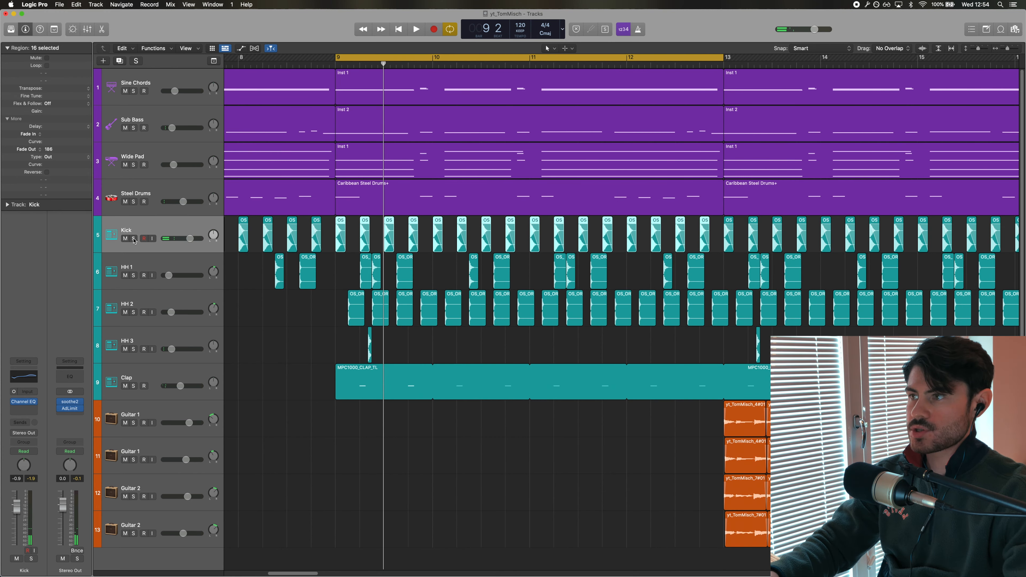
pyautogui.click(133, 239)
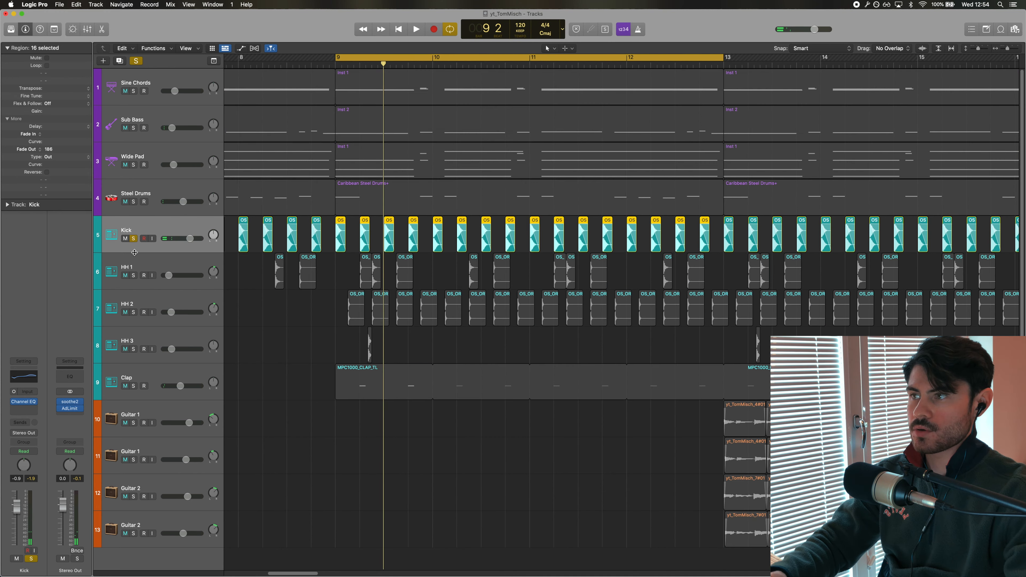
pyautogui.click(133, 315)
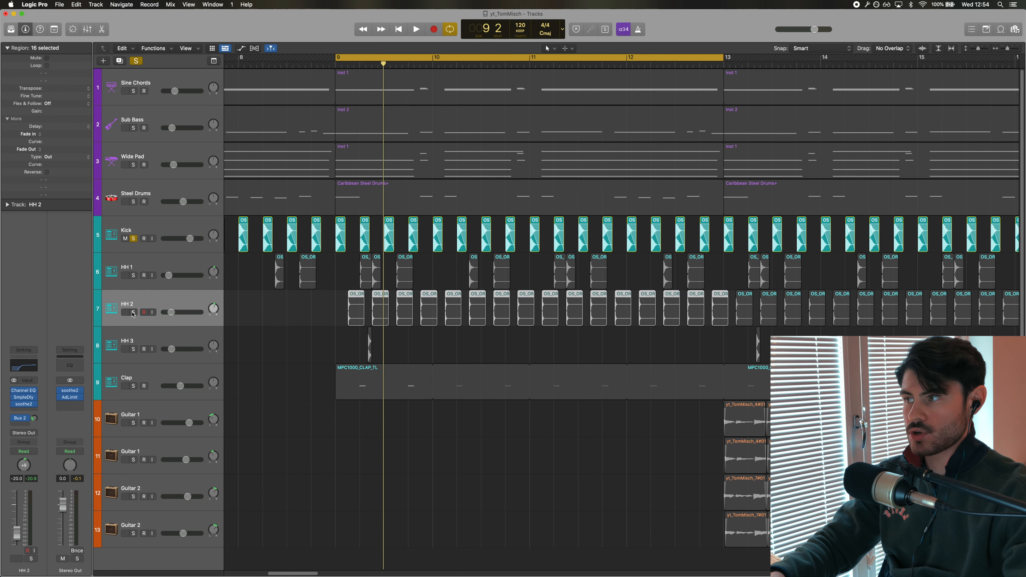
pyautogui.click(133, 313)
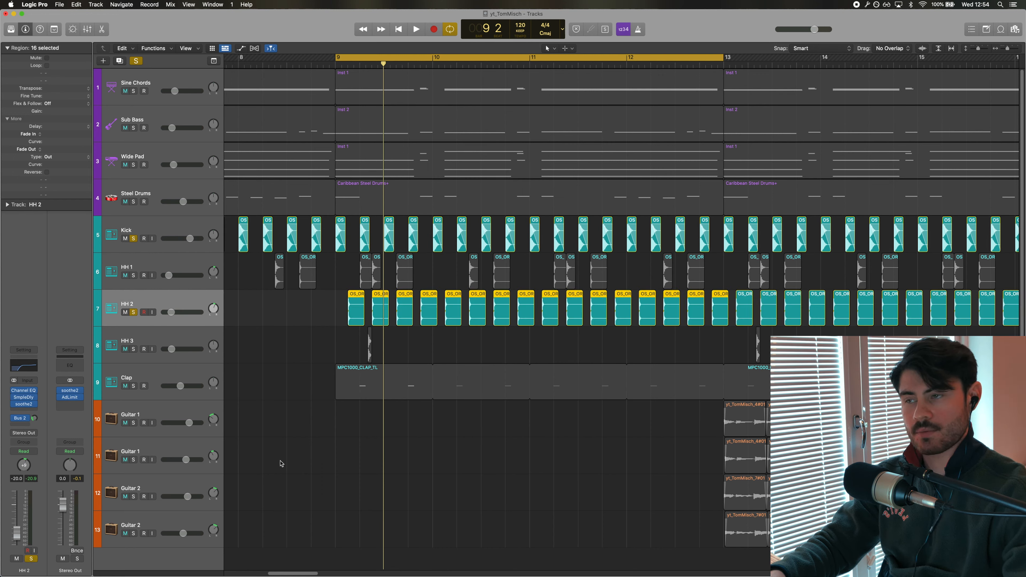
pyautogui.press('space')
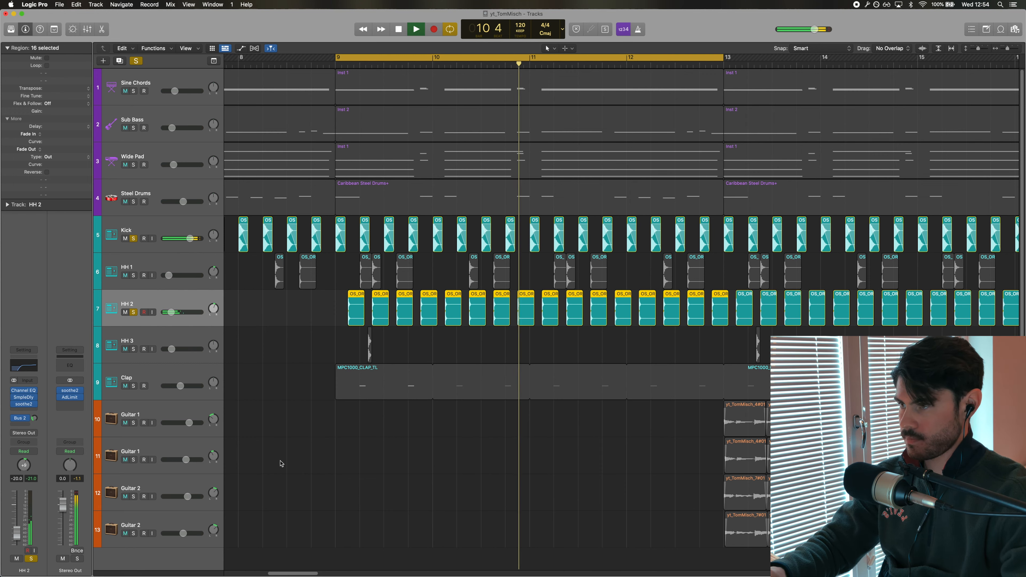
pyautogui.press('space')
# Zoom in on the arrangement and open HH 2's Sample Delay plug-in, moving its window aside
pyautogui.press('super+Right')
pyautogui.press('super+Right')
pyautogui.press('super+Right')
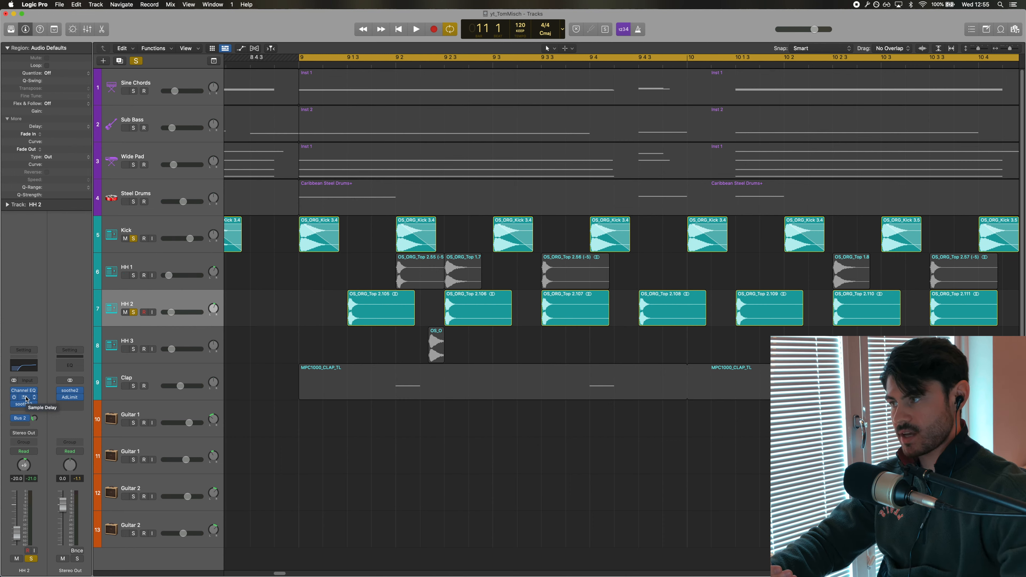
pyautogui.click(25, 398)
pyautogui.moveTo(384, 113); pyautogui.dragTo(702, 343)
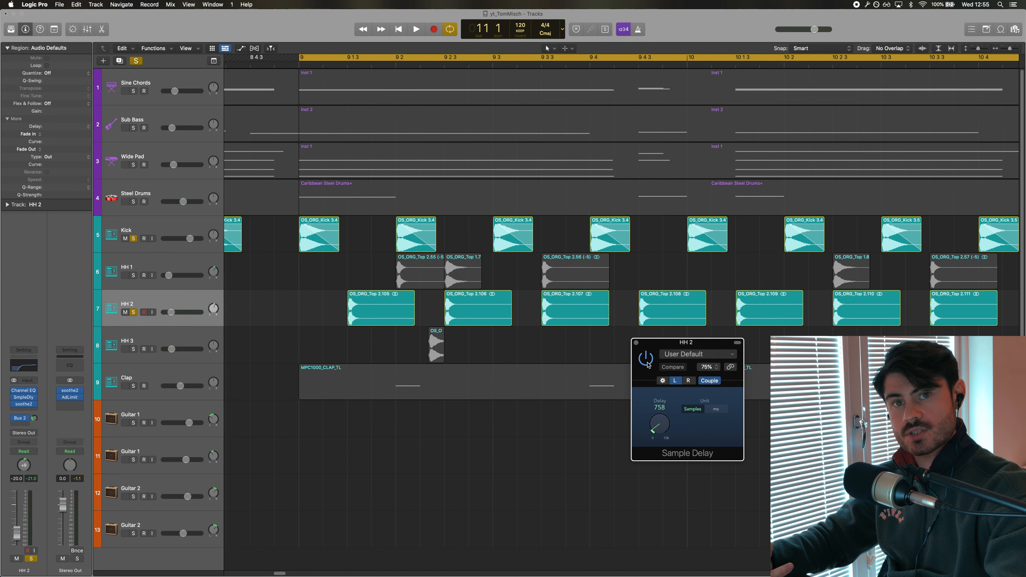
# Play the soloed tracks briefly, then set HH 2's Sample Delay to 6637 samples
pyautogui.press('space')
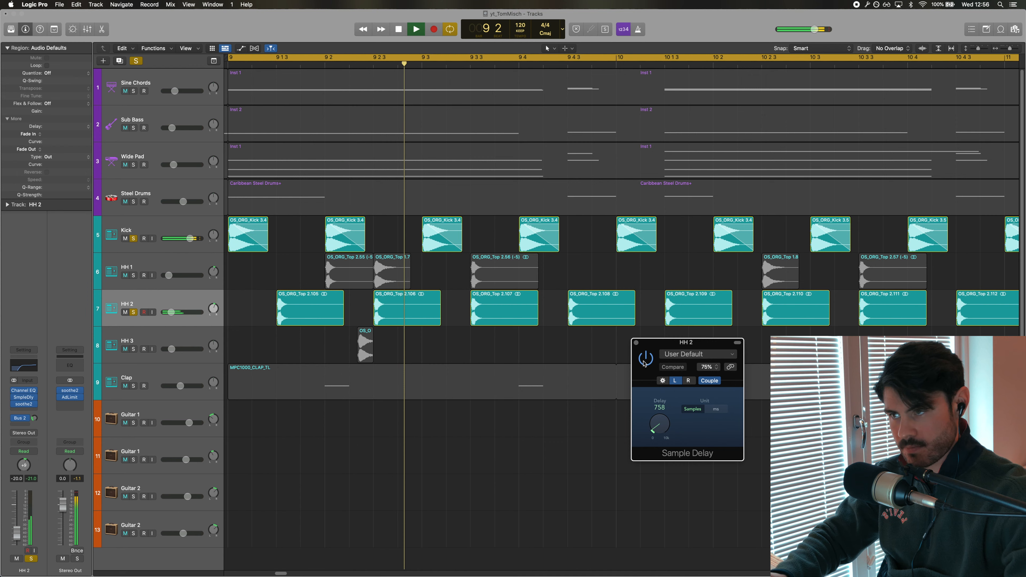
pyautogui.press('space')
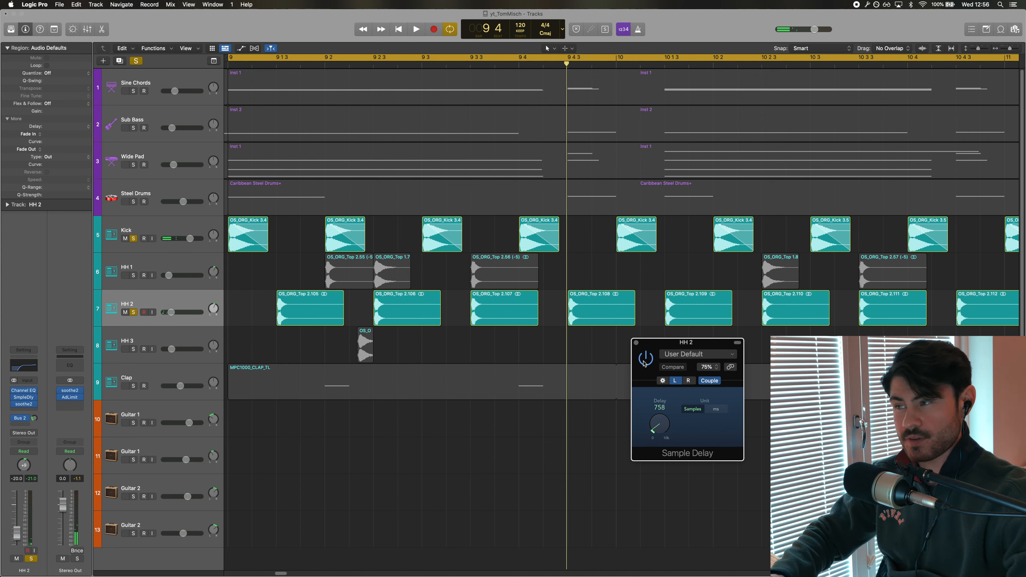
pyautogui.moveTo(659, 424); pyautogui.dragTo(658, 421)
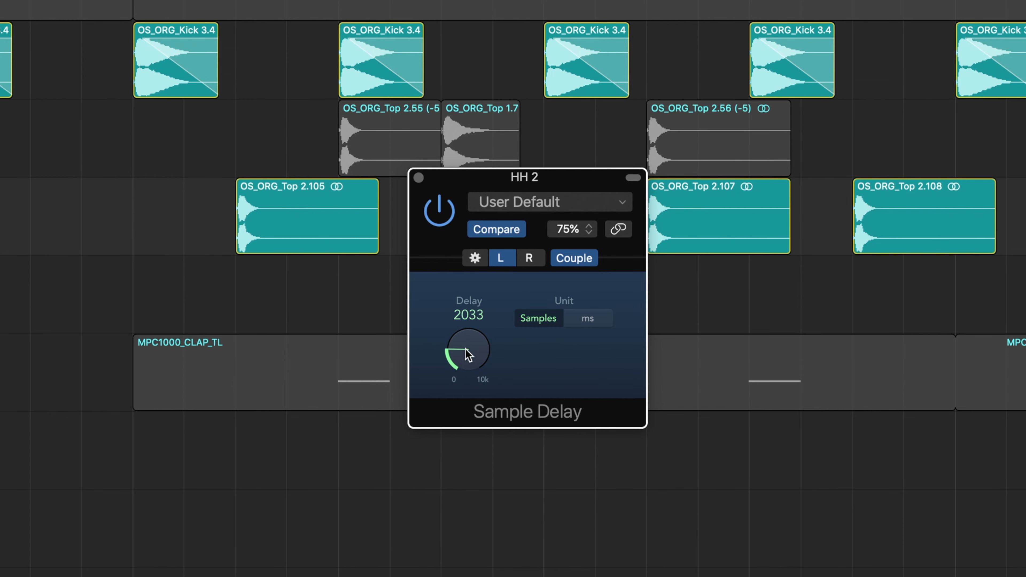
pyautogui.moveTo(468, 355)
pyautogui.mouseDown()
pyautogui.moveTo(467, 334)
pyautogui.moveTo(474, 367)
pyautogui.mouseUp()
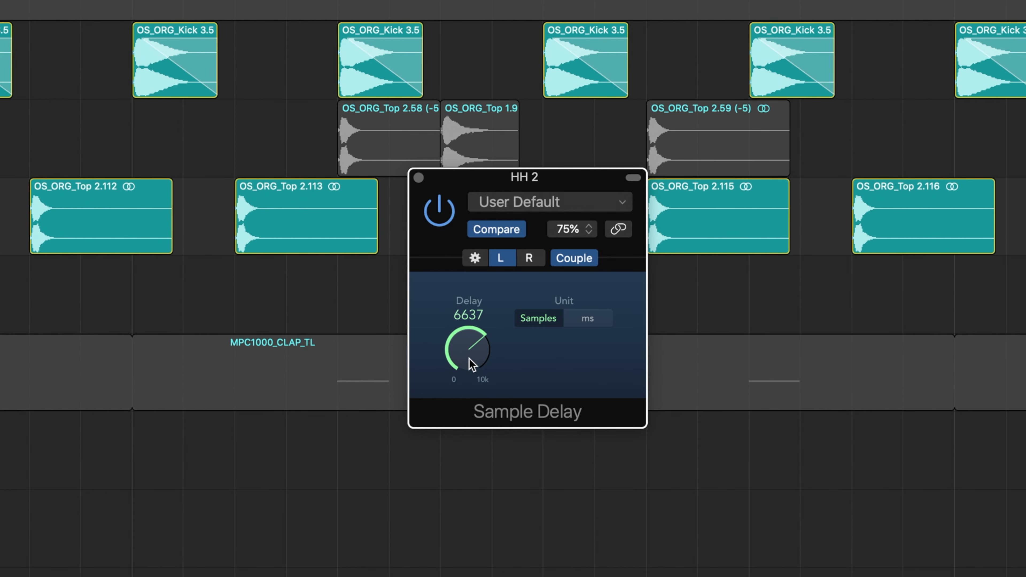
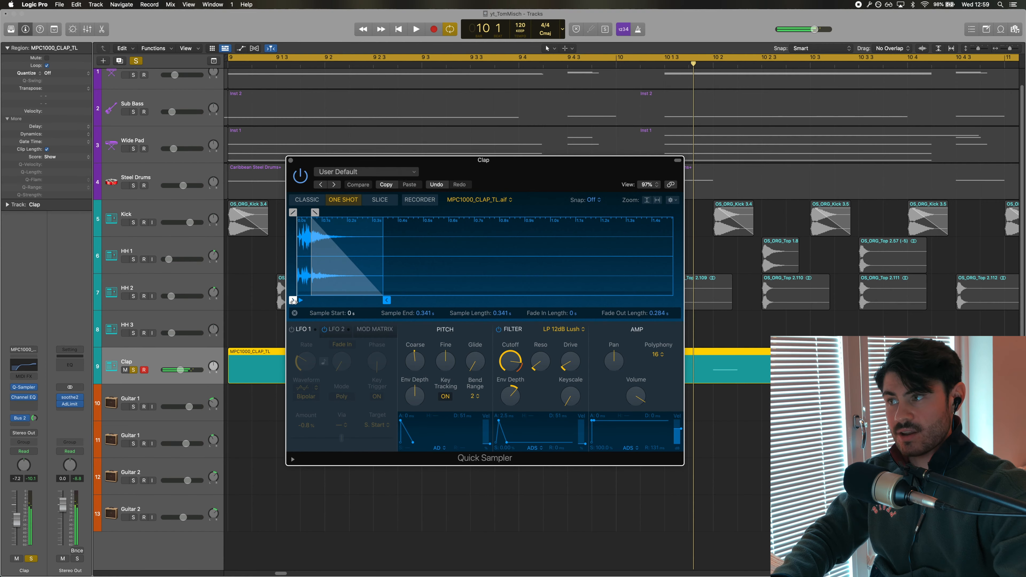
# Adjust the start point of the Clap sample in Quick Sampler while playing it back
pyautogui.moveTo(298, 303); pyautogui.dragTo(304, 303)
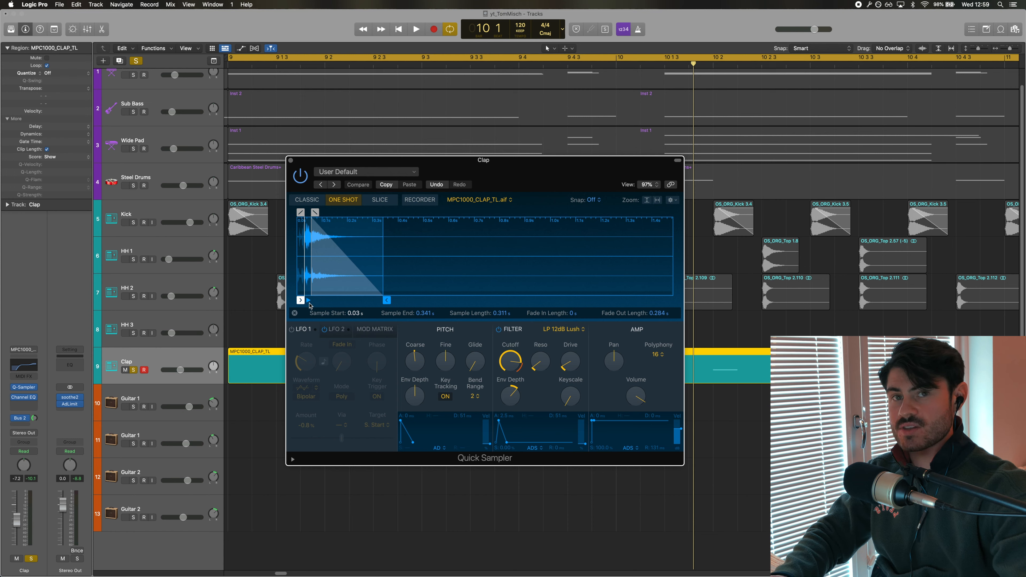
pyautogui.moveTo(307, 303); pyautogui.dragTo(292, 302)
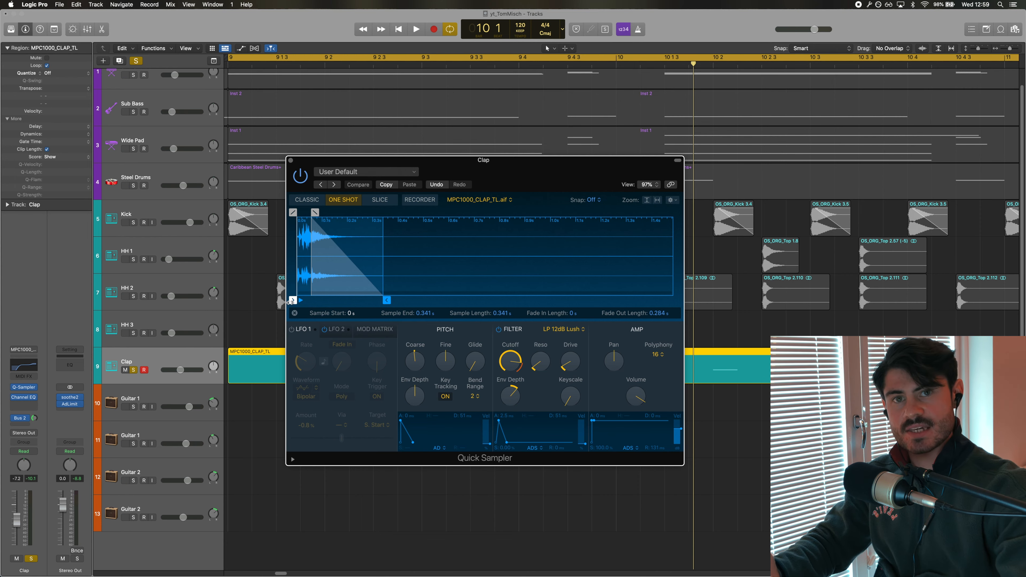
pyautogui.press('space')
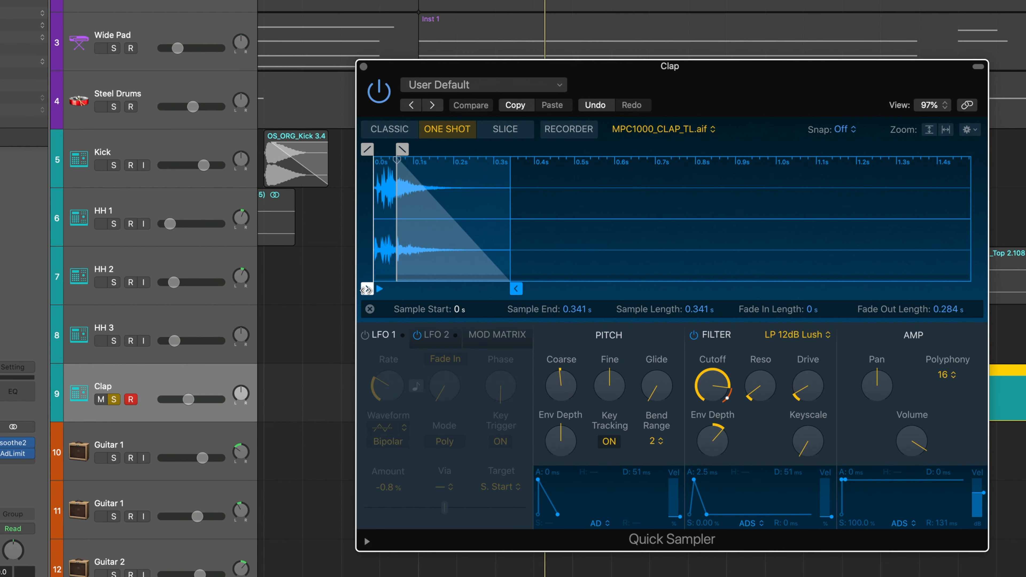
pyautogui.moveTo(367, 290); pyautogui.dragTo(381, 292)
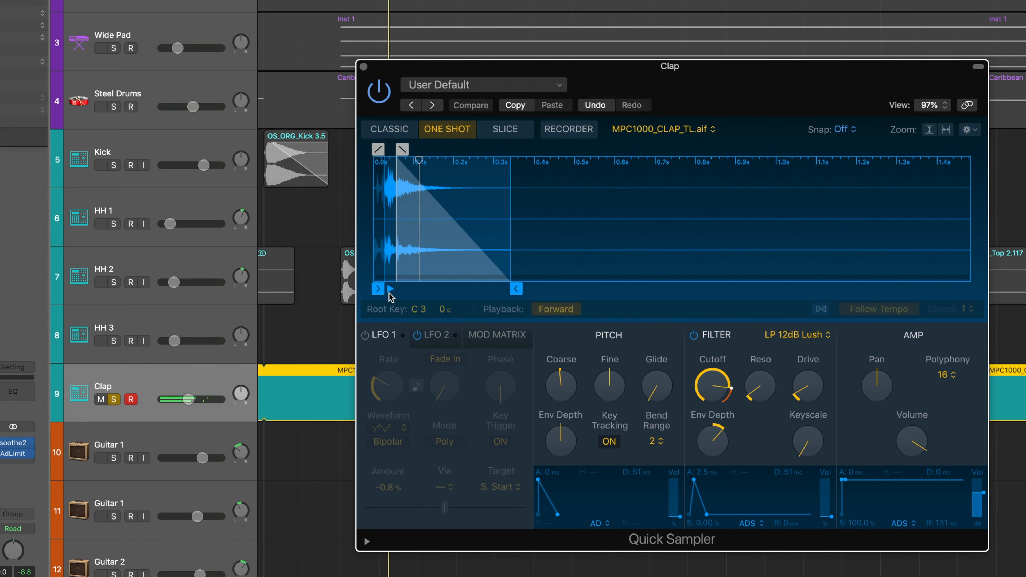
pyautogui.moveTo(387, 293); pyautogui.dragTo(385, 293)
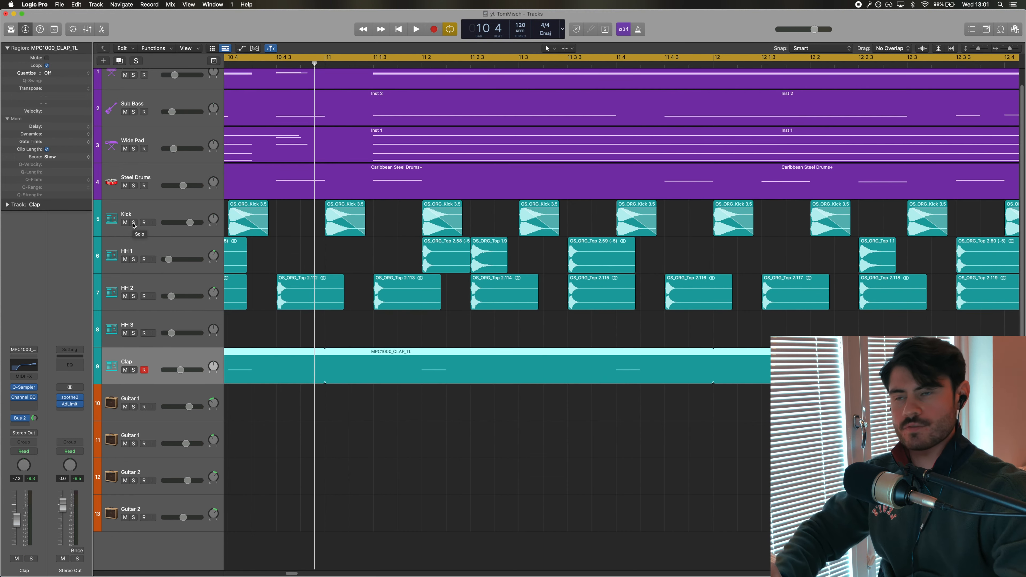
# Solo the Kick, HH 1, HH 2, HH 3 and Clap tracks together and play them back before stopping
pyautogui.moveTo(133, 223); pyautogui.dragTo(134, 370)
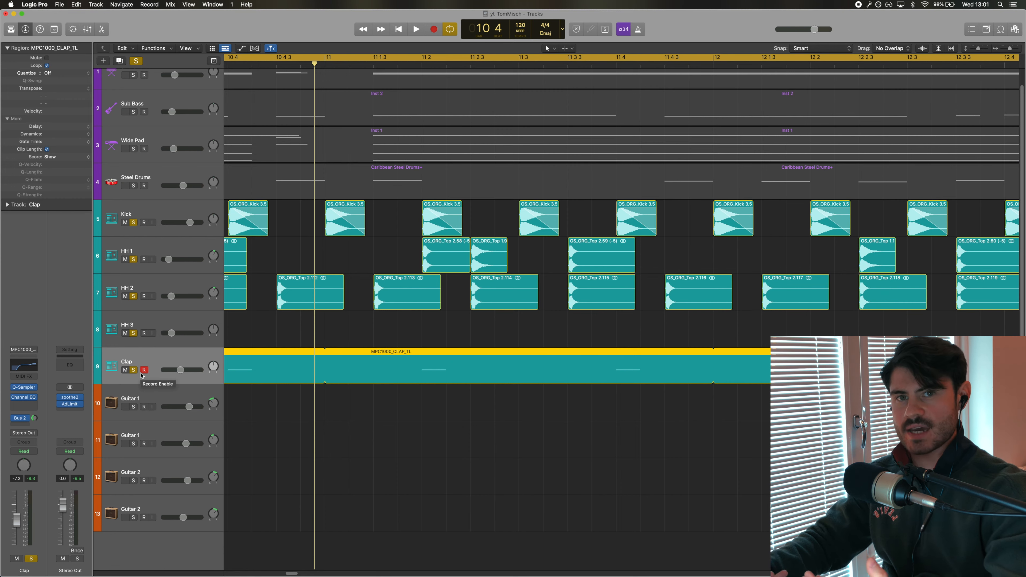
pyautogui.press('space')
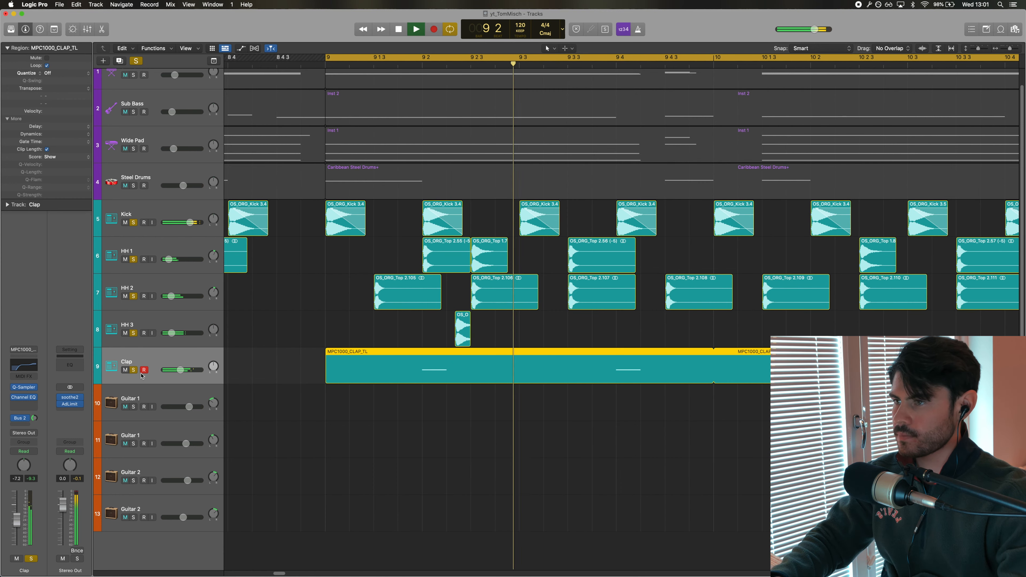
pyautogui.click(375, 442)
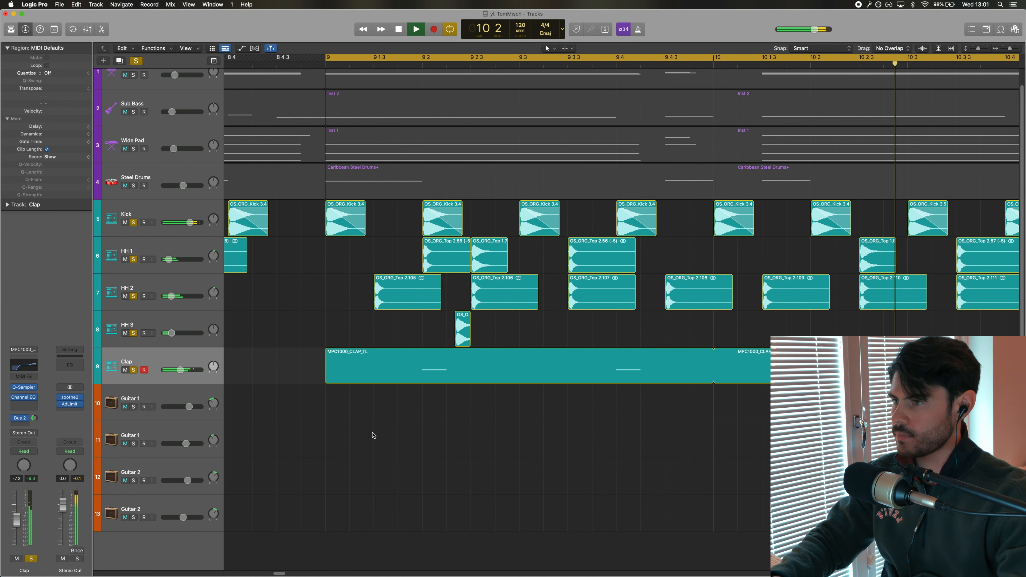
pyautogui.press('super+Left')
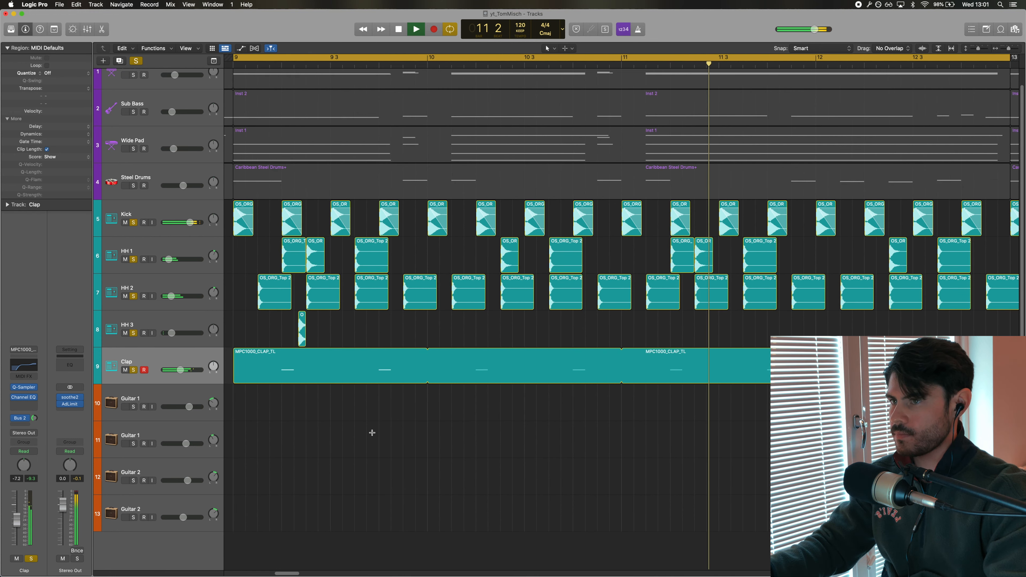
pyautogui.press('super+Left')
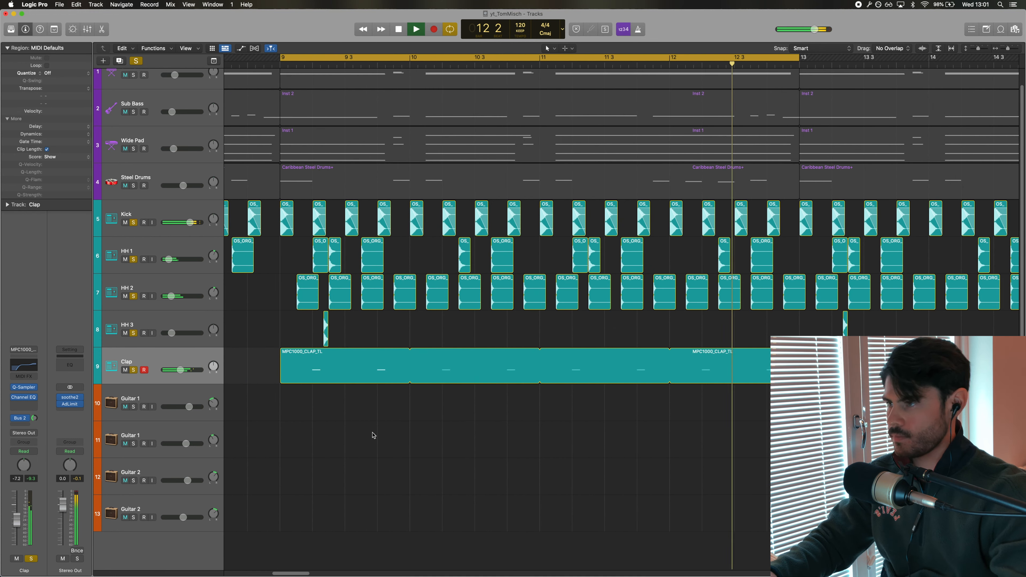
pyautogui.press('space')
# Select the HH 3 track and its regions, toggle its solo, and play the drum tracks back
pyautogui.click(156, 322)
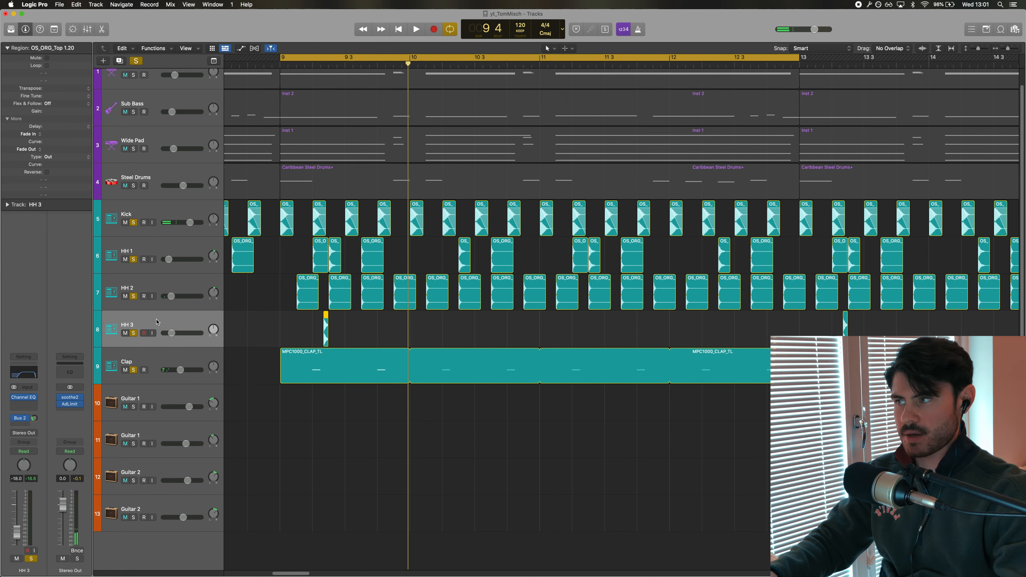
pyautogui.click(134, 333)
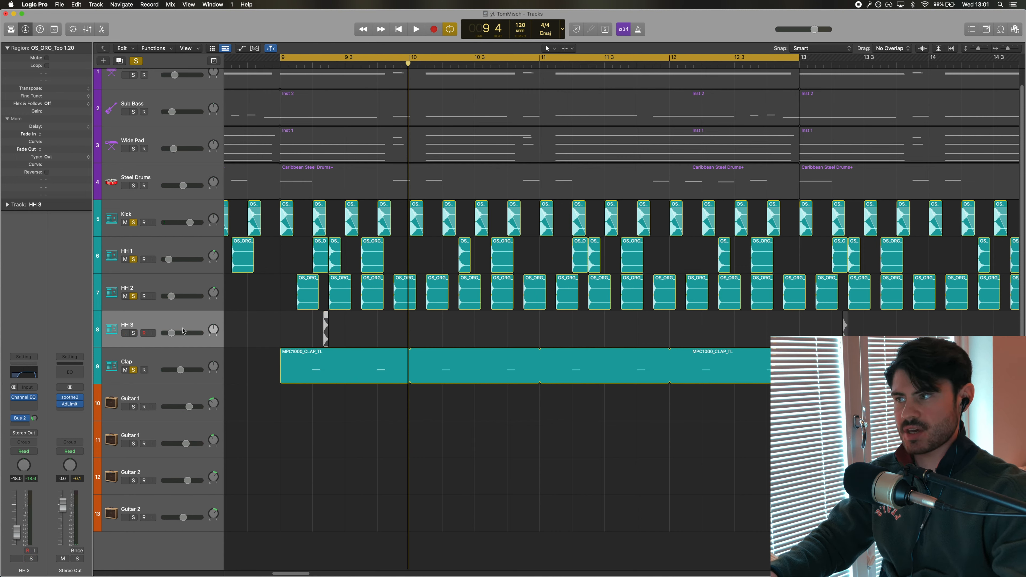
pyautogui.click(133, 333)
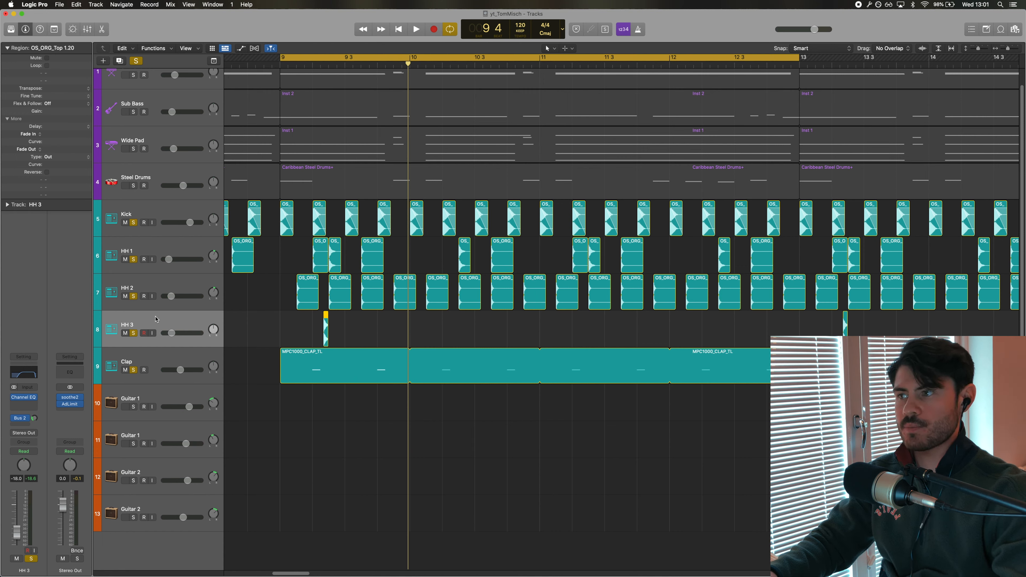
pyautogui.click(247, 330)
pyautogui.click(326, 331)
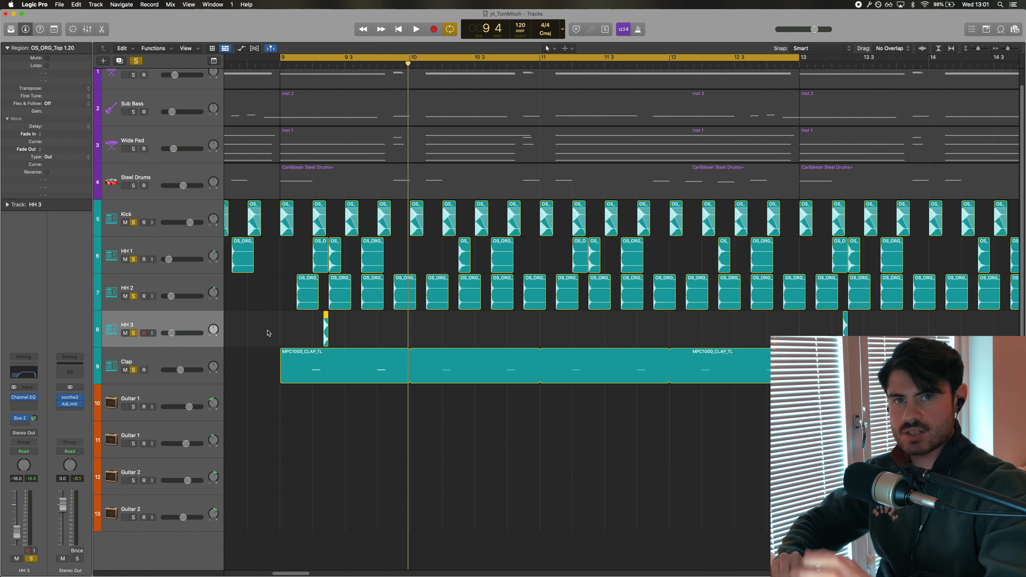
pyautogui.press('space')
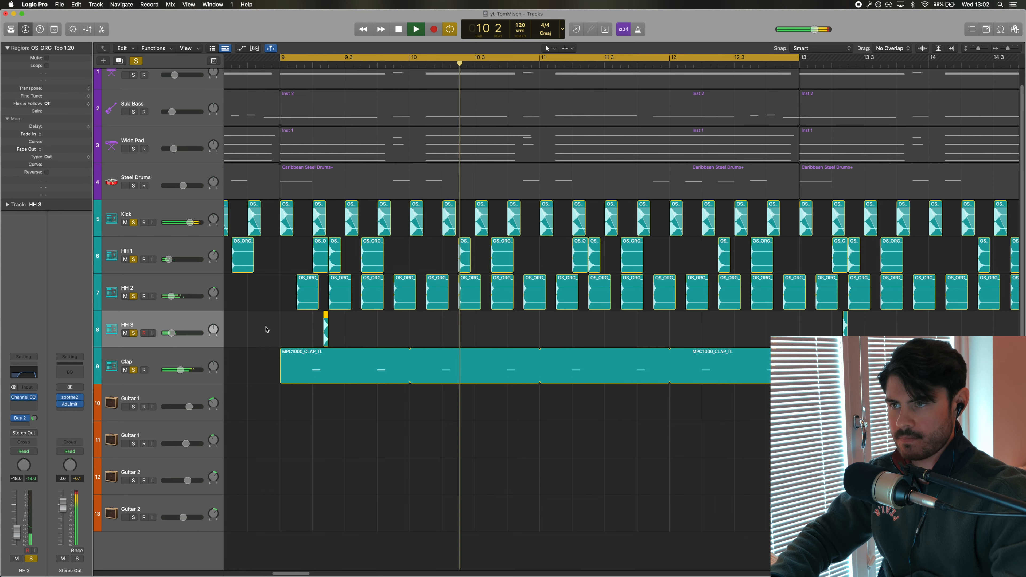
pyautogui.press('space')
pyautogui.press('space')
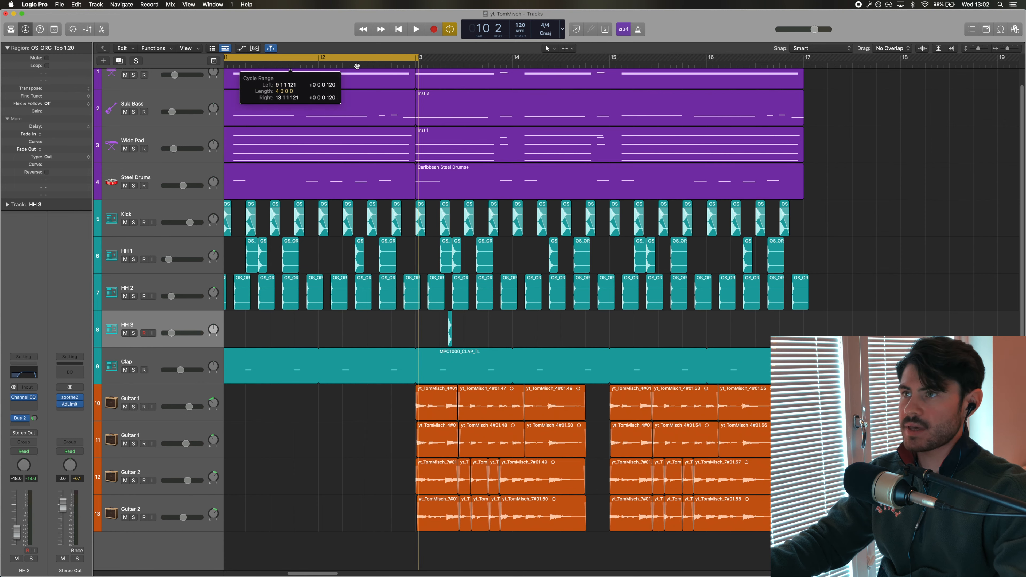
# Move the cycle region to span bars 13 to 17 in the arrangement
pyautogui.moveTo(357, 66); pyautogui.dragTo(675, 58)
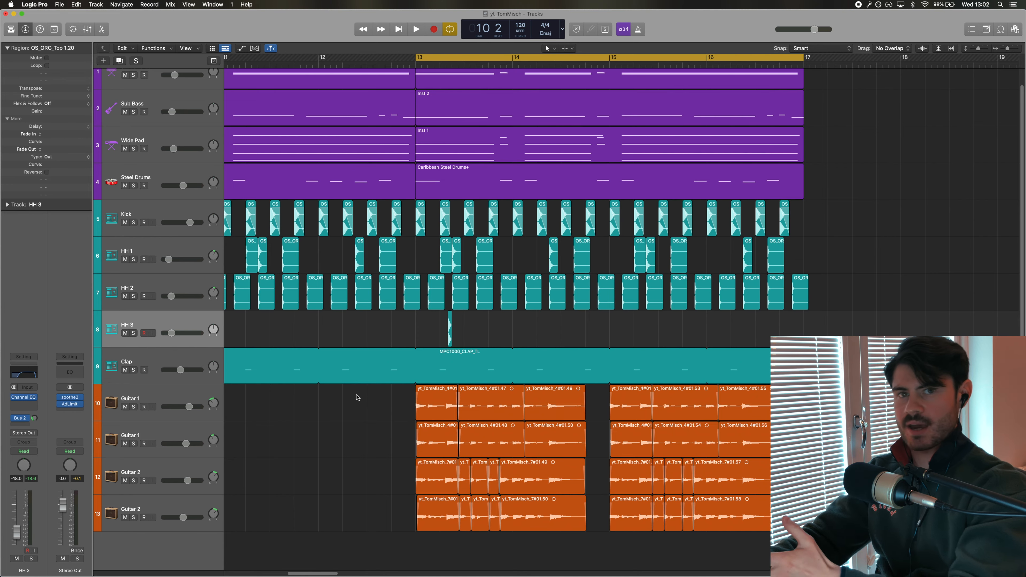
pyautogui.scroll(1, 377, 451)
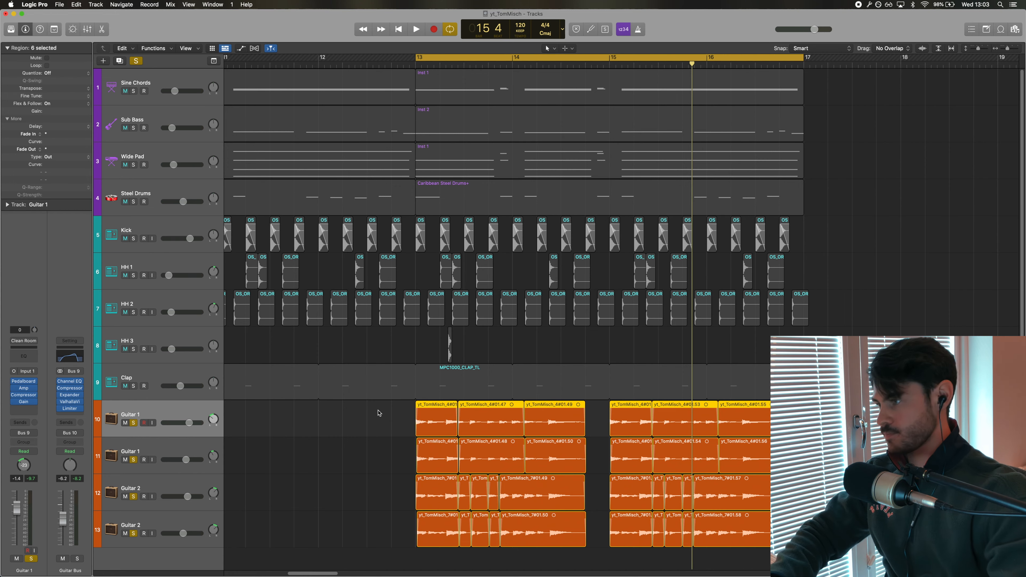
pyautogui.press('super+Right')
pyautogui.moveTo(303, 573); pyautogui.dragTo(306, 574)
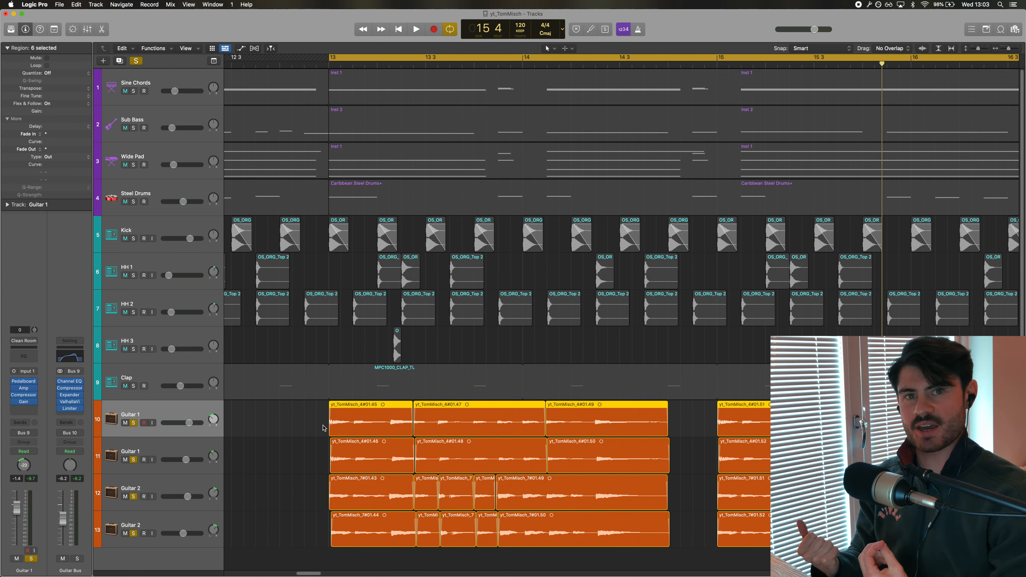
pyautogui.hscroll(4, 323, 429)
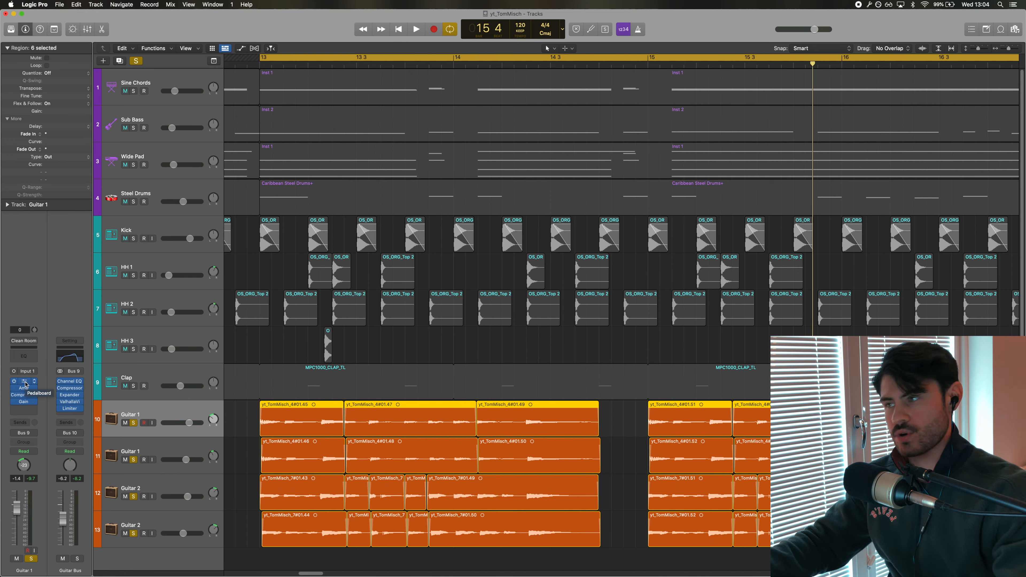
# Open Guitar 1's Pedalboard and Amp Designer plug-ins, moving the Amp Designer window down
pyautogui.click(25, 382)
pyautogui.click(25, 389)
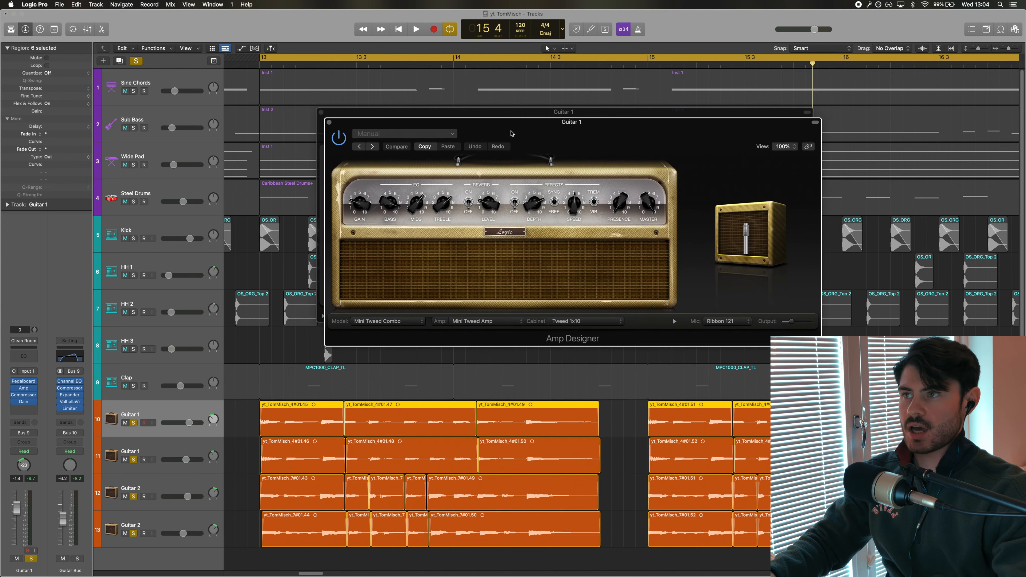
pyautogui.moveTo(510, 132); pyautogui.dragTo(487, 351)
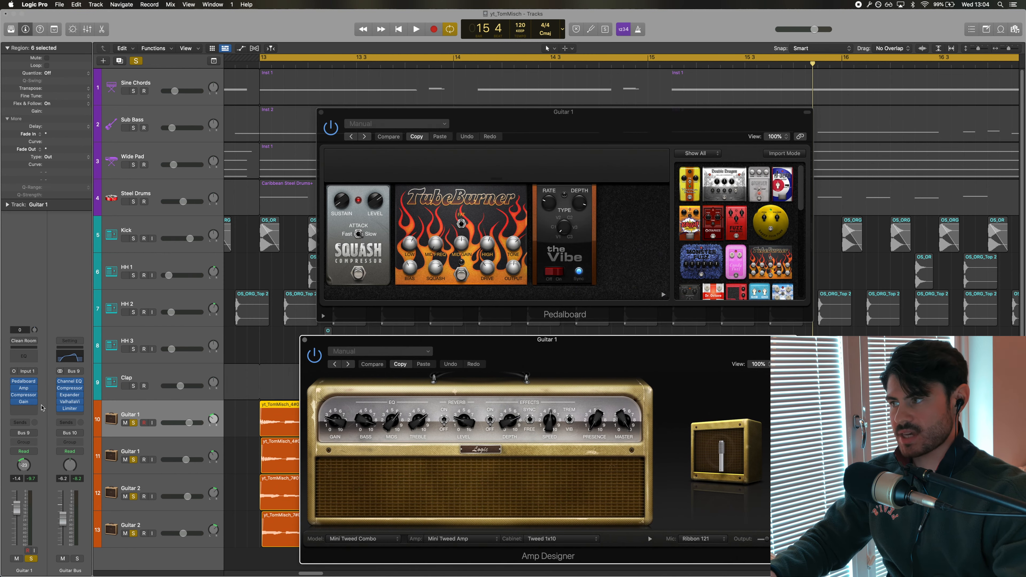
# Open Guitar 1's Compressor and Gain plug-ins, move the Gain window aside, then hide all plug-in windows
pyautogui.click(25, 395)
pyautogui.click(24, 402)
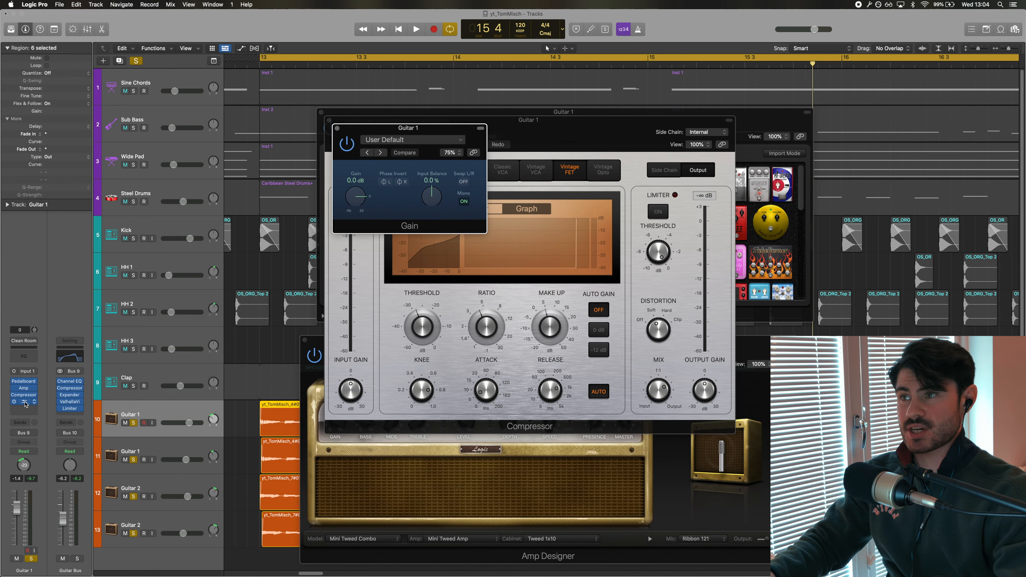
pyautogui.moveTo(377, 127); pyautogui.dragTo(266, 107)
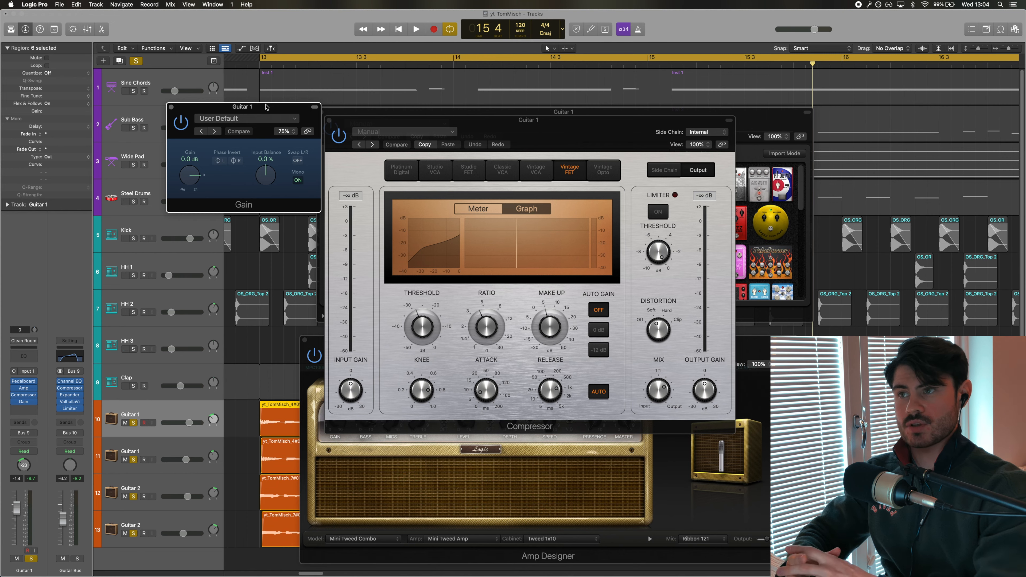
pyautogui.press('v')
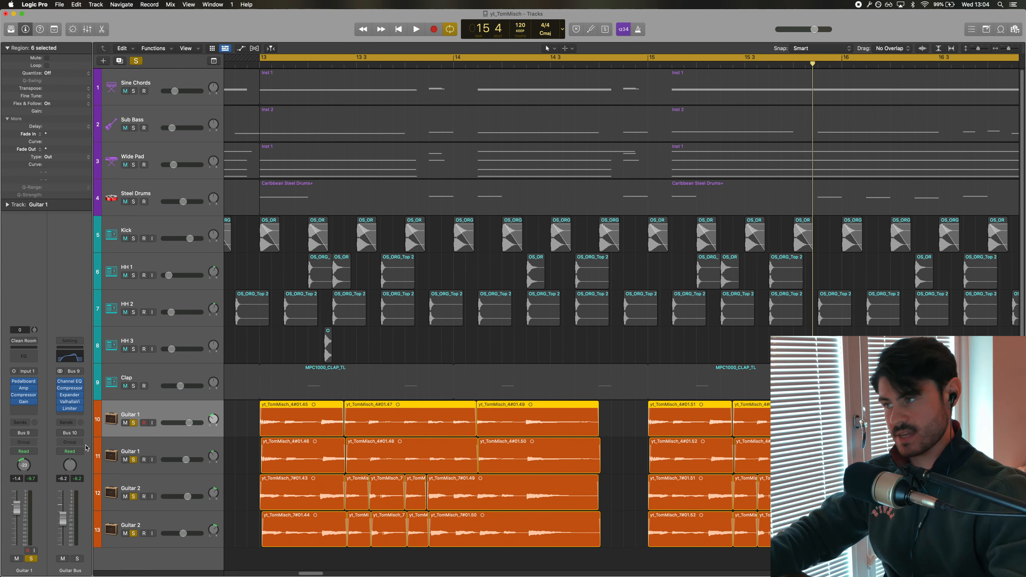
# Open the Guitar Bus's Channel EQ, Compressor and Expander plug-ins, moving the EQ window up
pyautogui.click(70, 381)
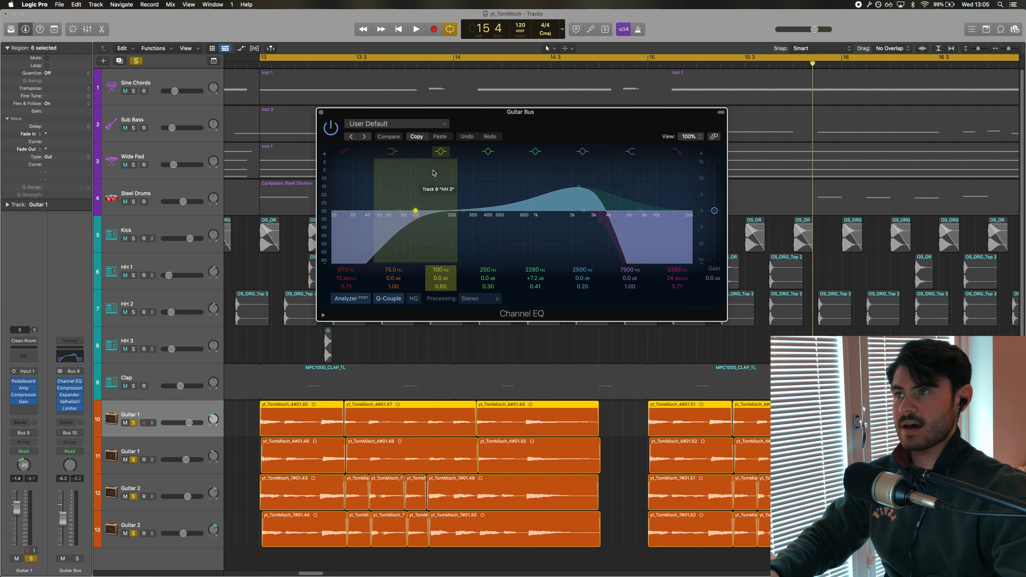
pyautogui.moveTo(486, 108); pyautogui.dragTo(482, 84)
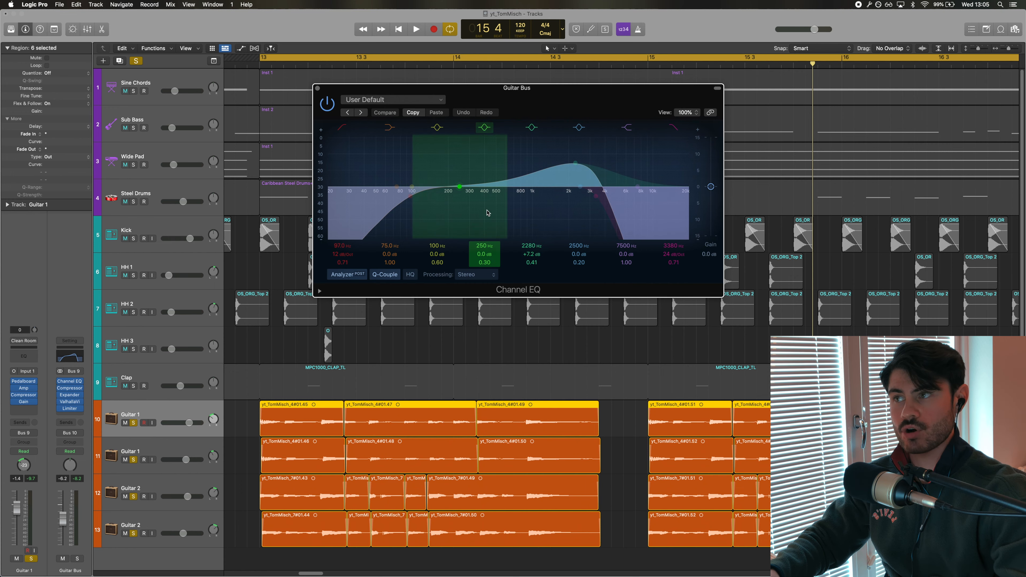
pyautogui.click(69, 388)
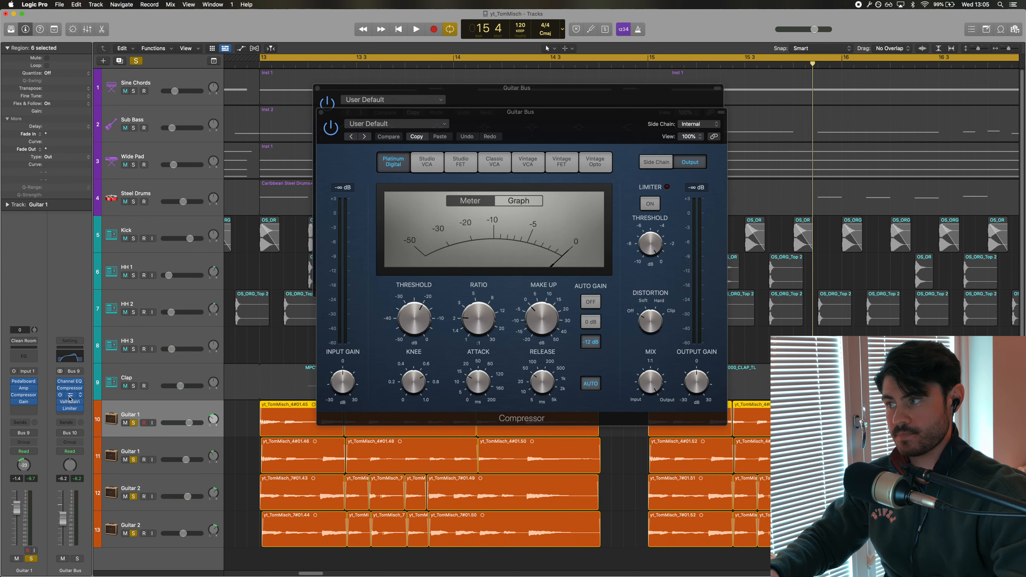
pyautogui.click(70, 396)
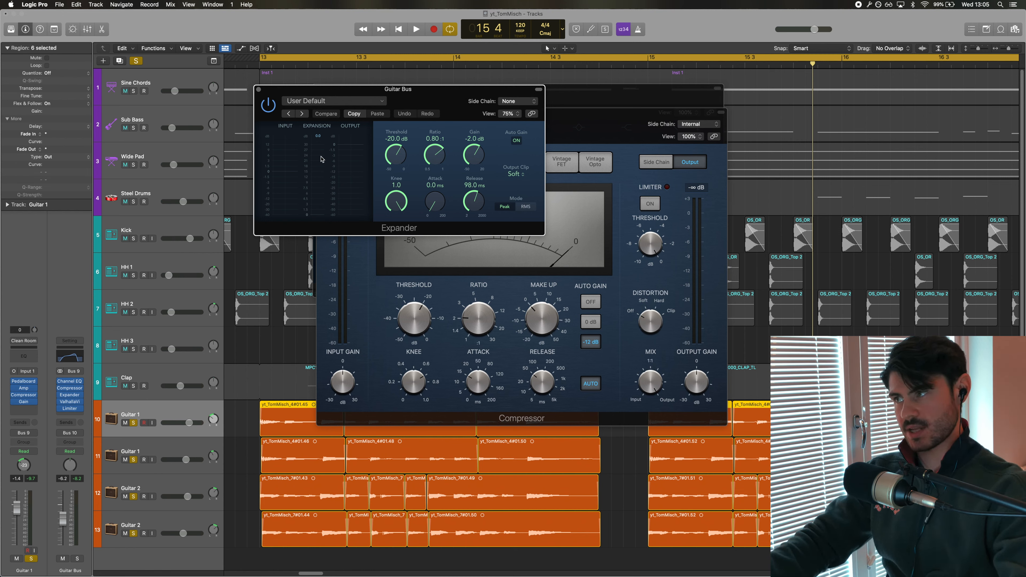
# Open the Guitar Bus's ValhallaVintageVerb and Limiter plug-ins and arrange their windows
pyautogui.click(69, 402)
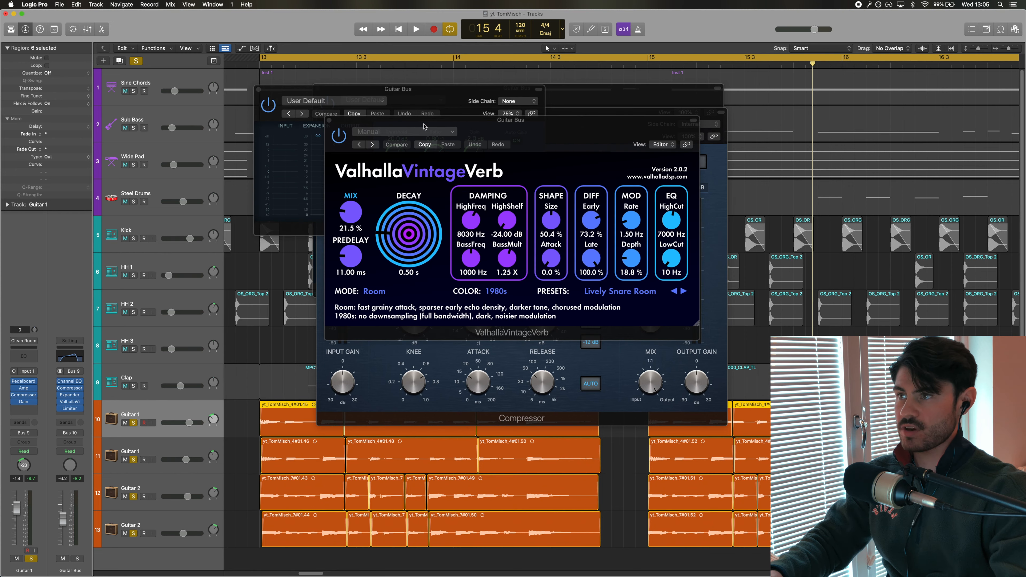
pyautogui.moveTo(423, 126); pyautogui.dragTo(430, 165)
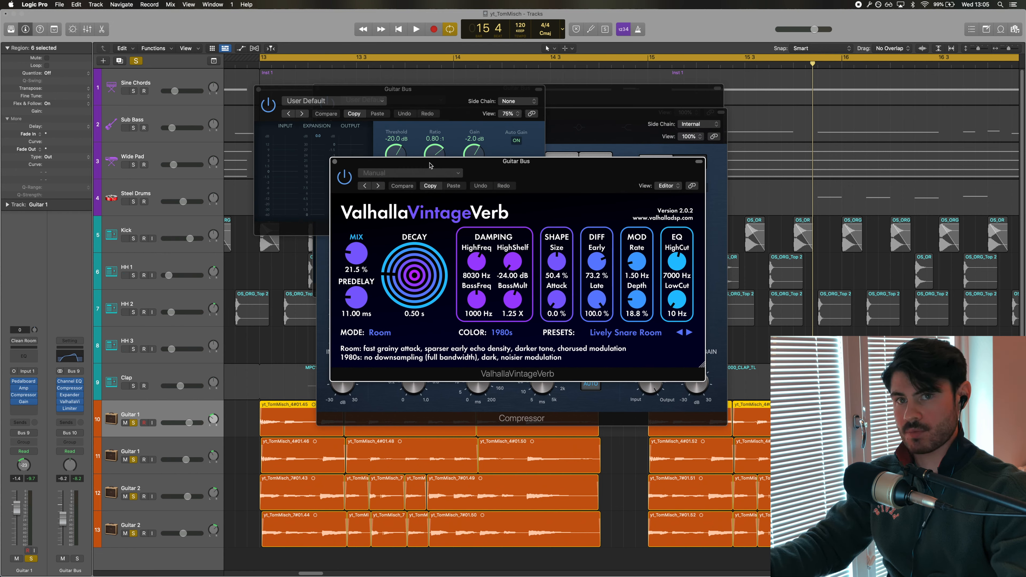
pyautogui.click(69, 409)
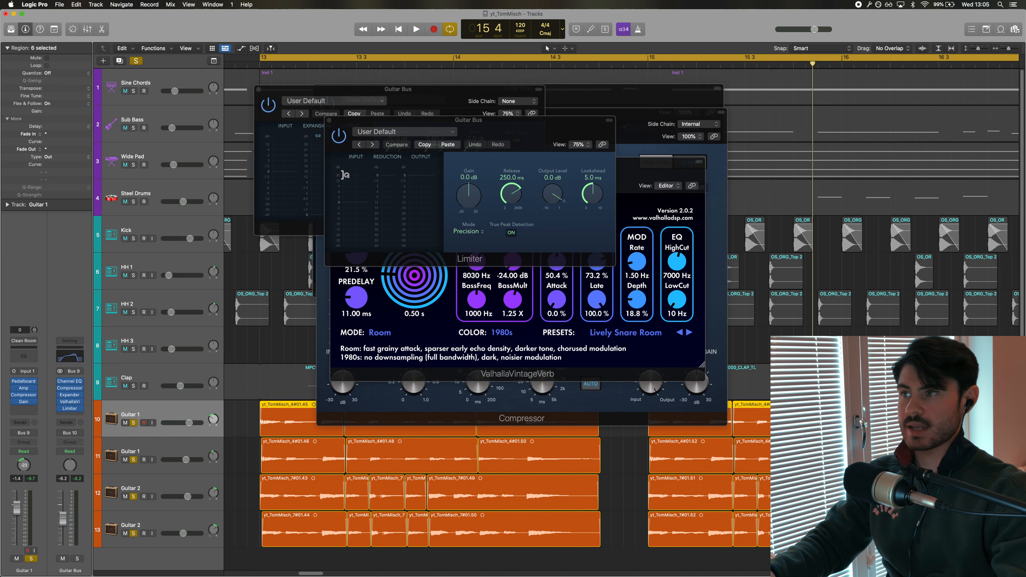
pyautogui.moveTo(452, 120); pyautogui.dragTo(461, 197)
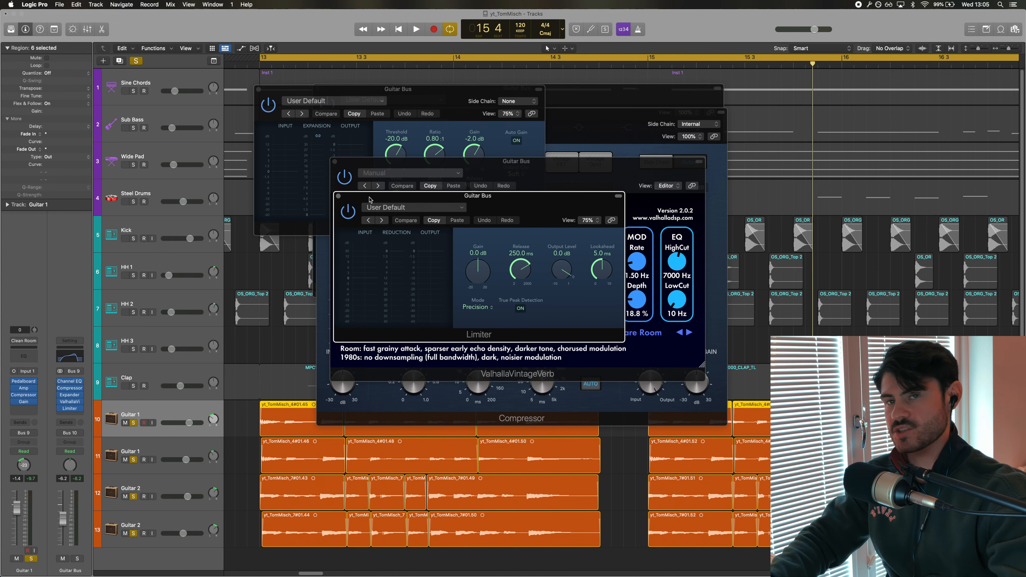
# Hide all plug-in windows and clear all track solos
pyautogui.press('v')
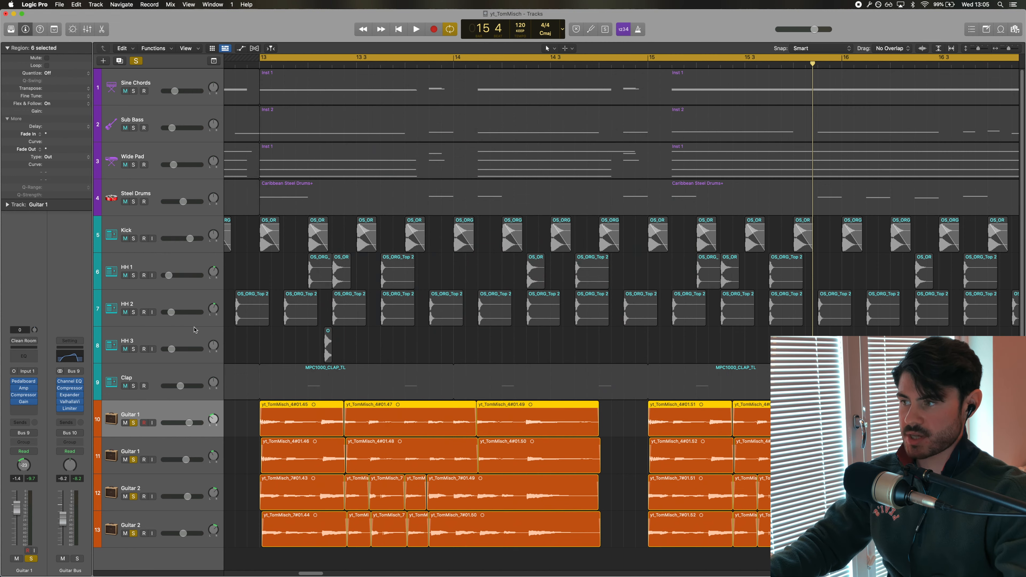
pyautogui.click(136, 61)
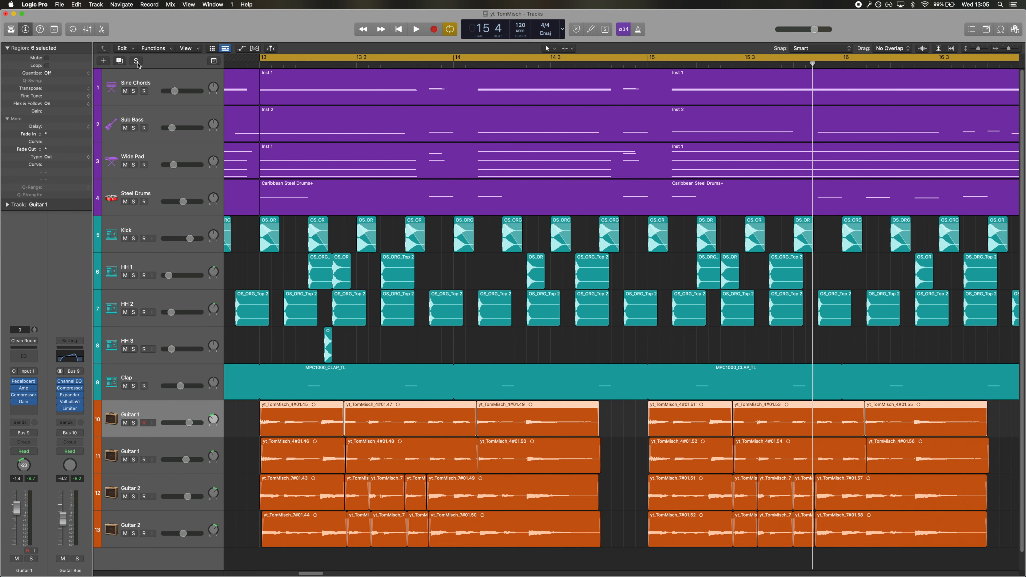